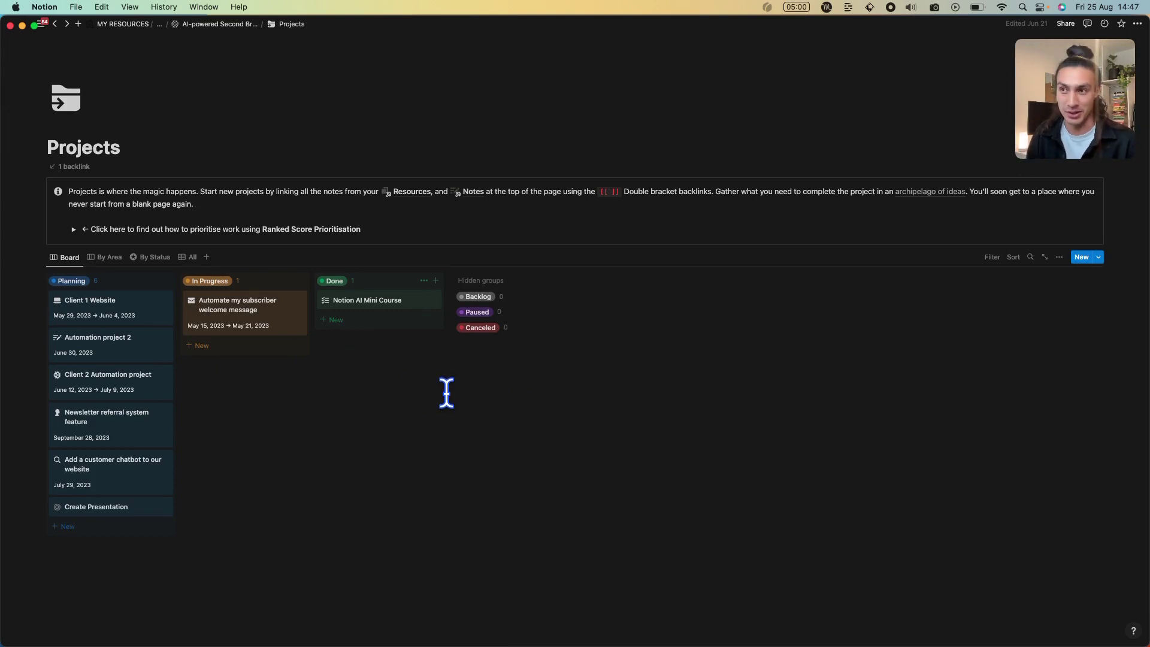
# Add a 'Website Redesign' card under Planning and open its page in side peek
pyautogui.click(99, 530)
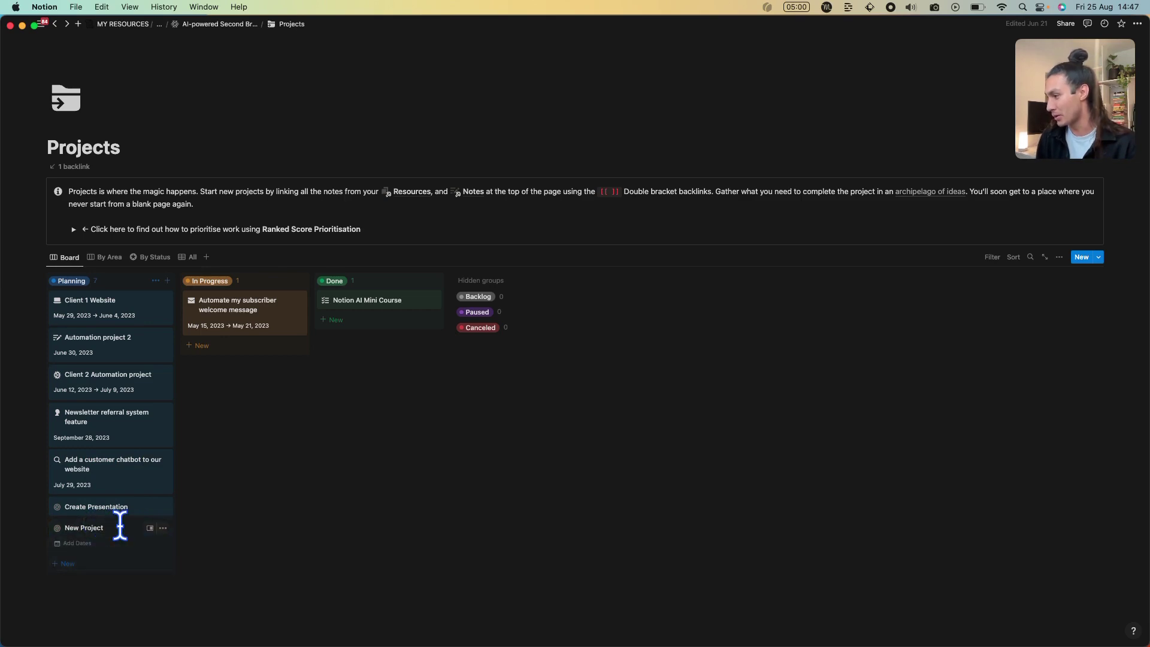
pyautogui.write('Website')
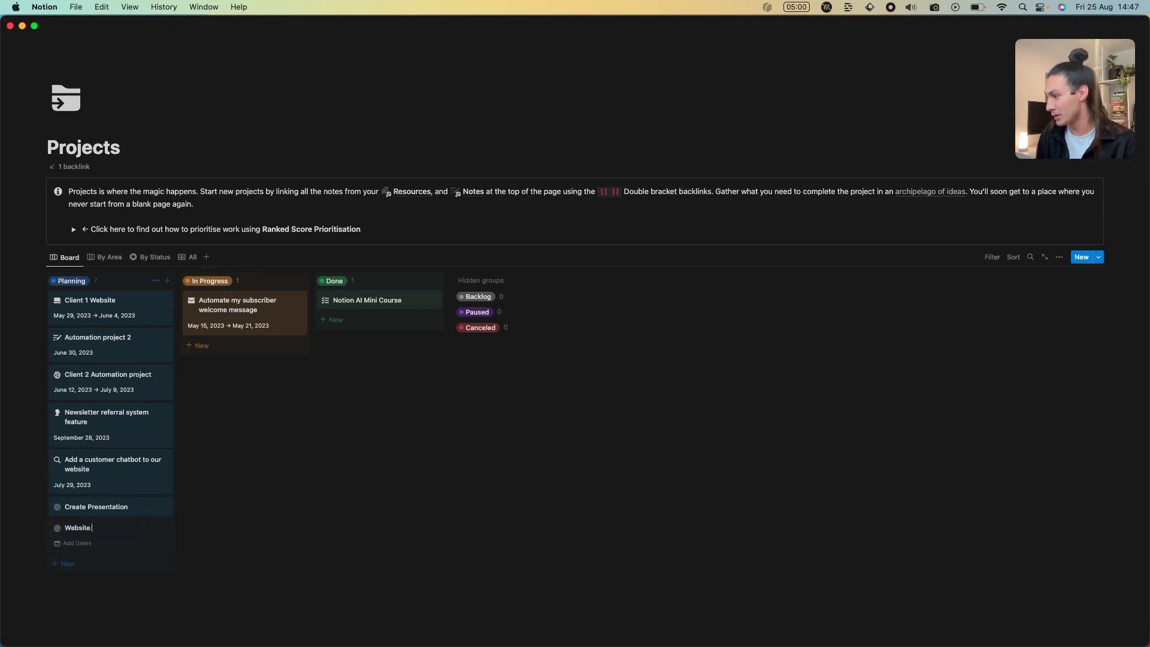
pyautogui.write(' Redesign')
pyautogui.click(110, 533)
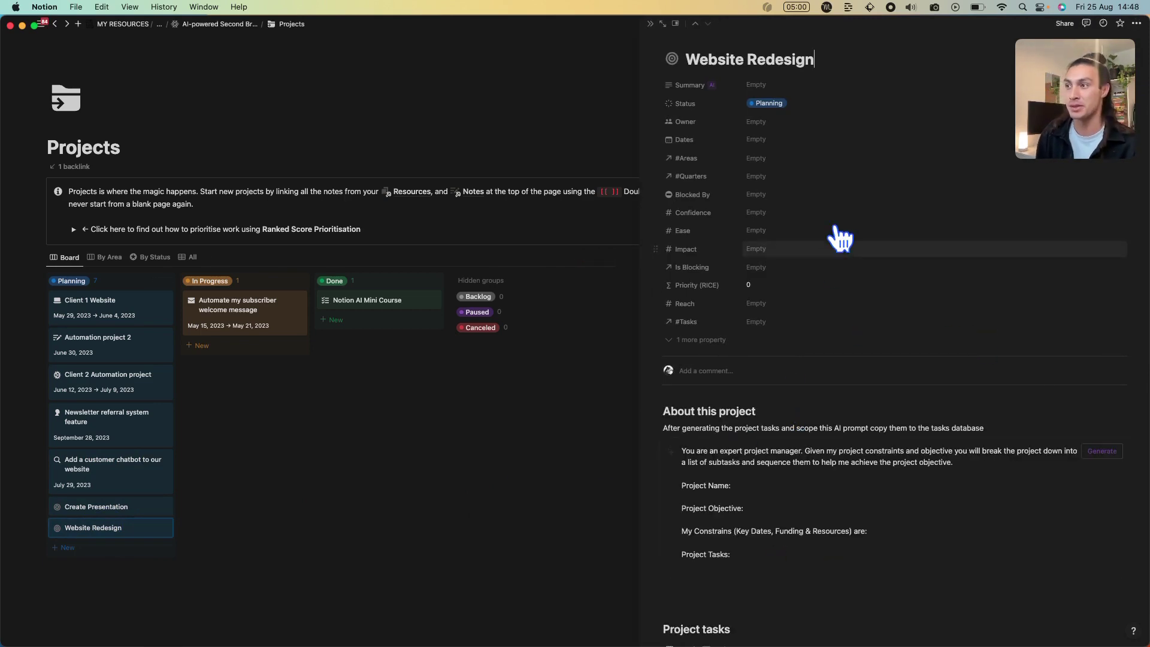
pyautogui.scroll(-3, 940, 437)
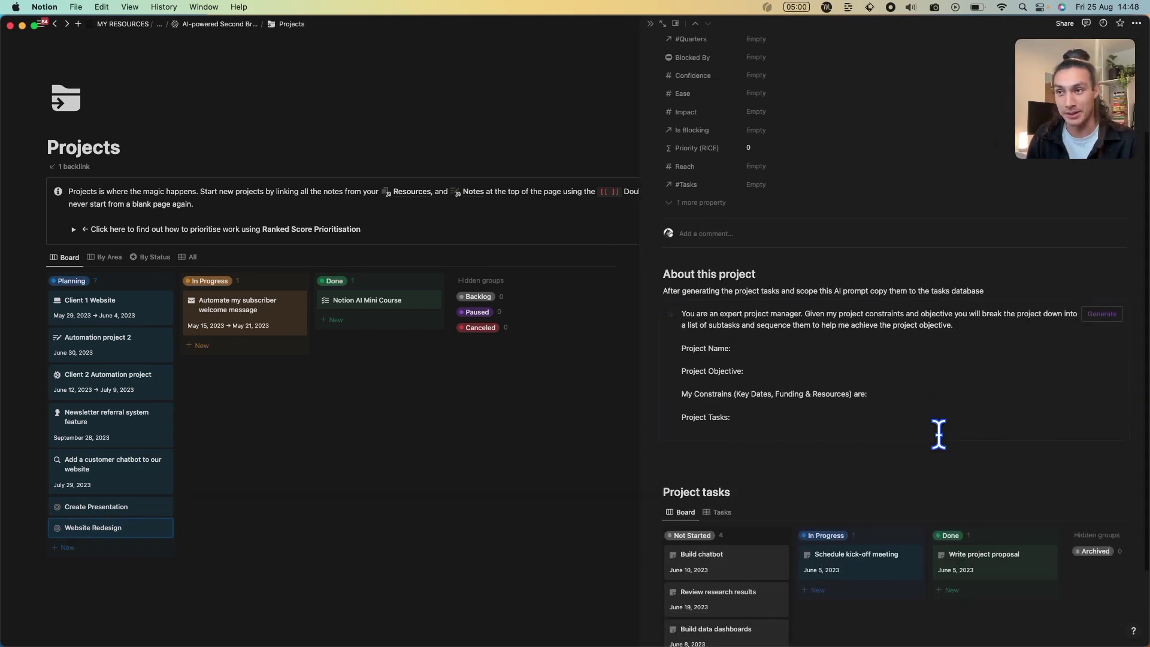
pyautogui.scroll(3, 899, 420)
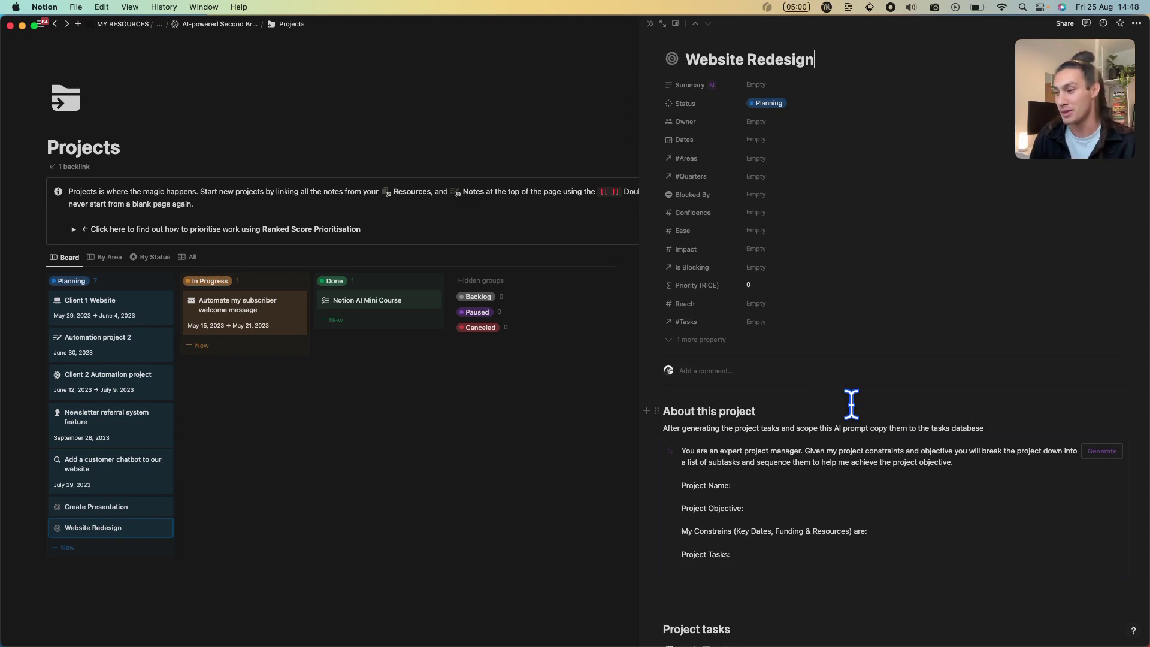
pyautogui.scroll(-3, 852, 405)
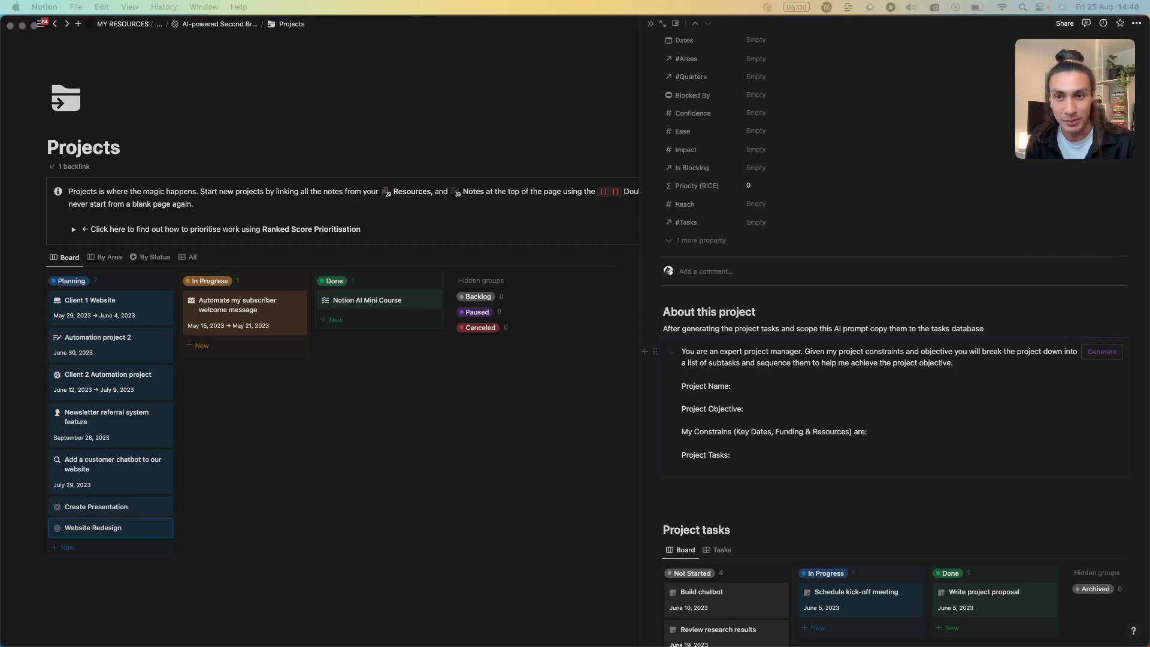
# Fill the prompt: name 'Redesign my personal website', portfolio objective, '1 month deadline', and the task list
pyautogui.click(750, 387)
pyautogui.write('Redesign my personal website')
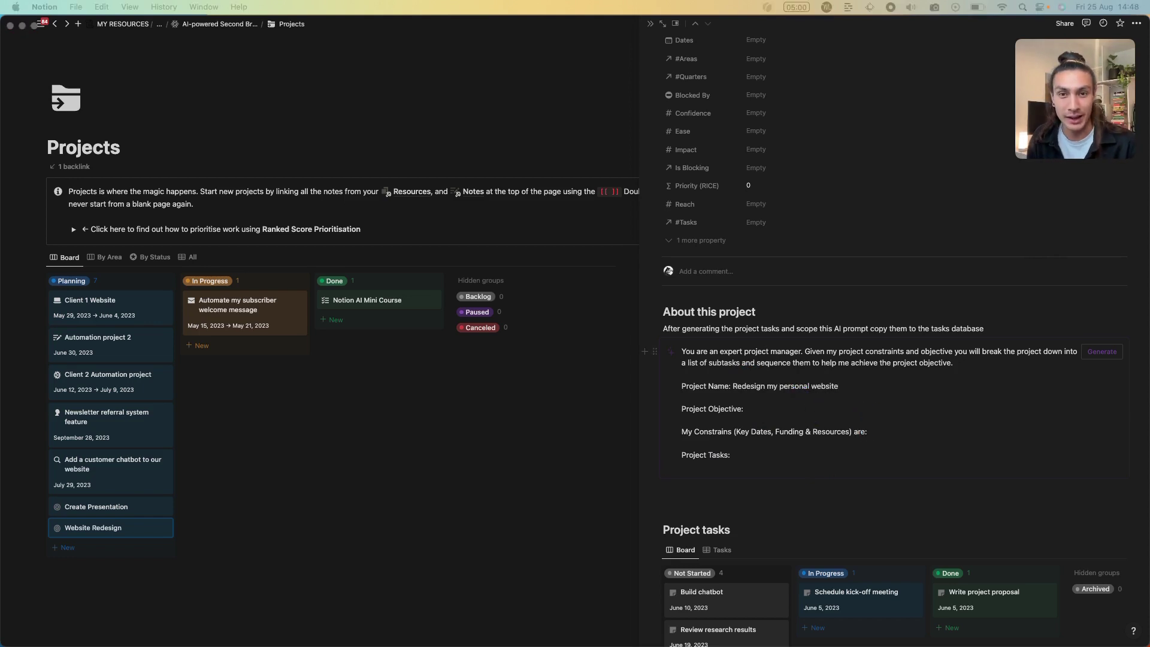
pyautogui.click(767, 411)
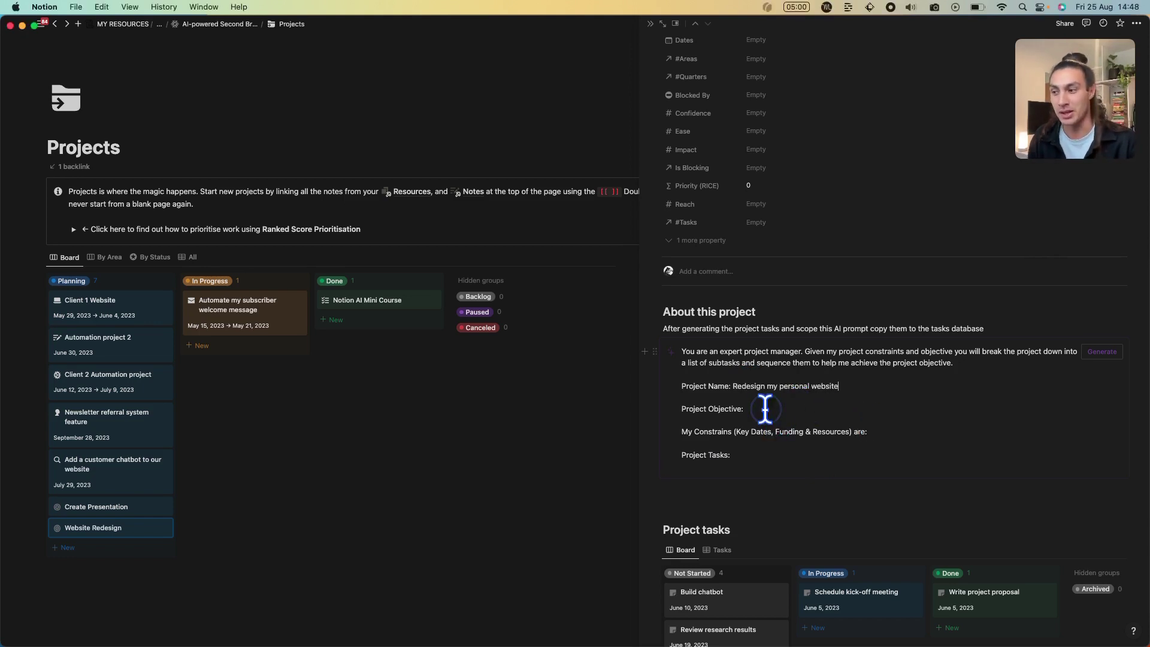
pyautogui.write('Design and publish my new personal website with all my portfolio projects')
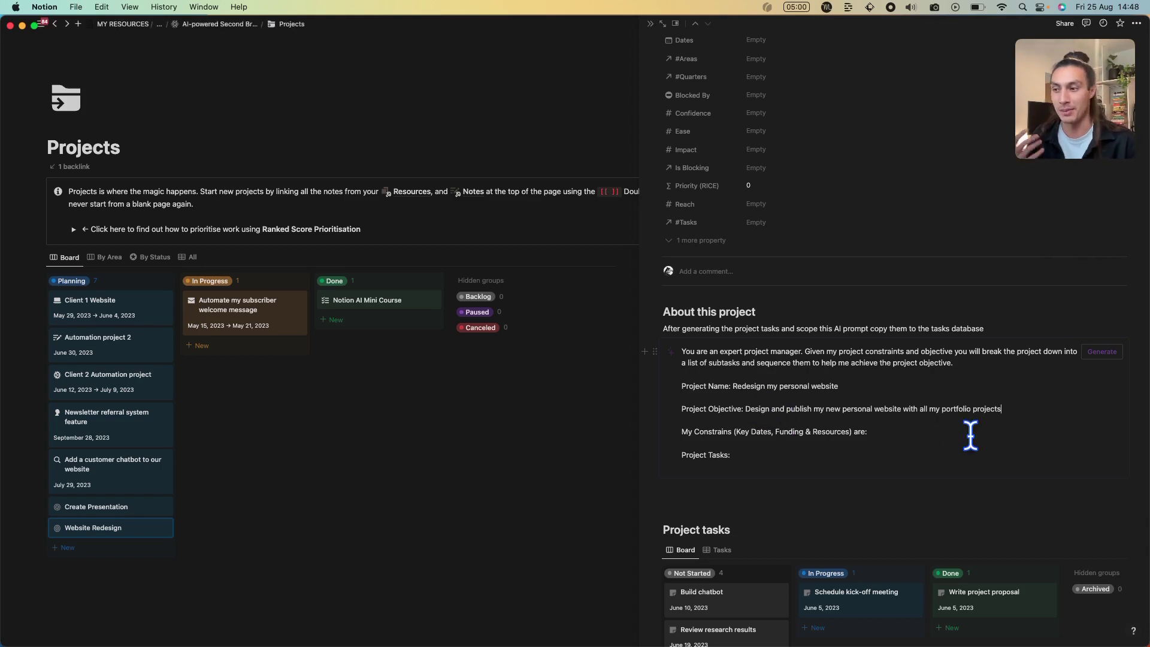
pyautogui.click(917, 432)
pyautogui.write('1 month deadline')
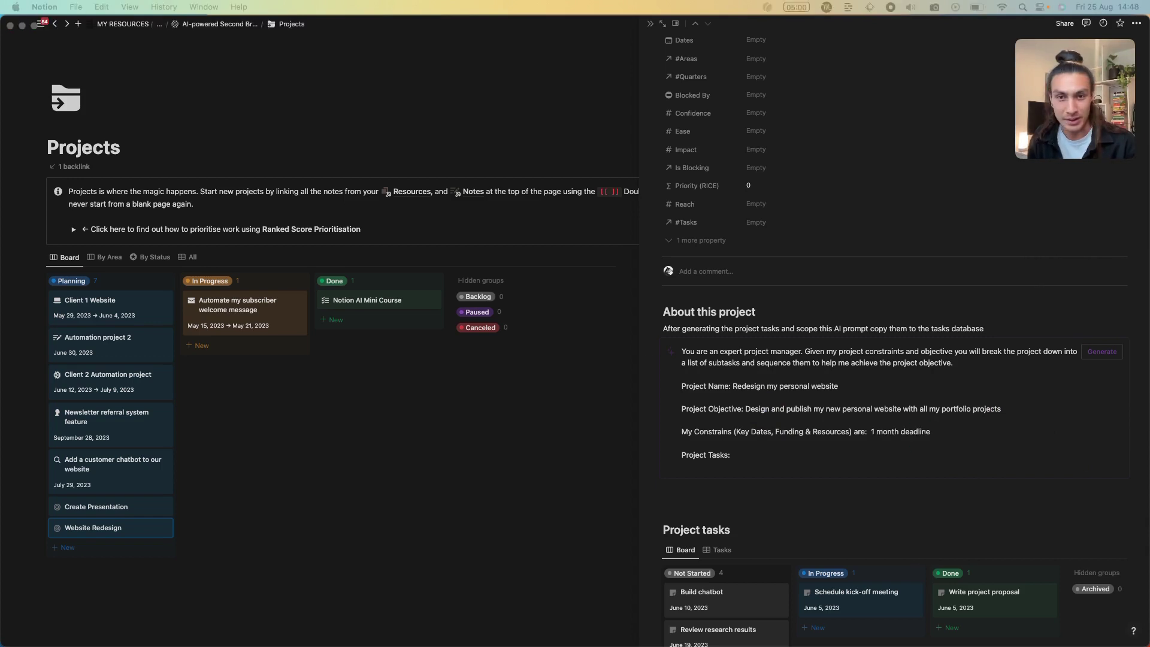
pyautogui.write('Design the website, Build the website in webflow, publish the website.')
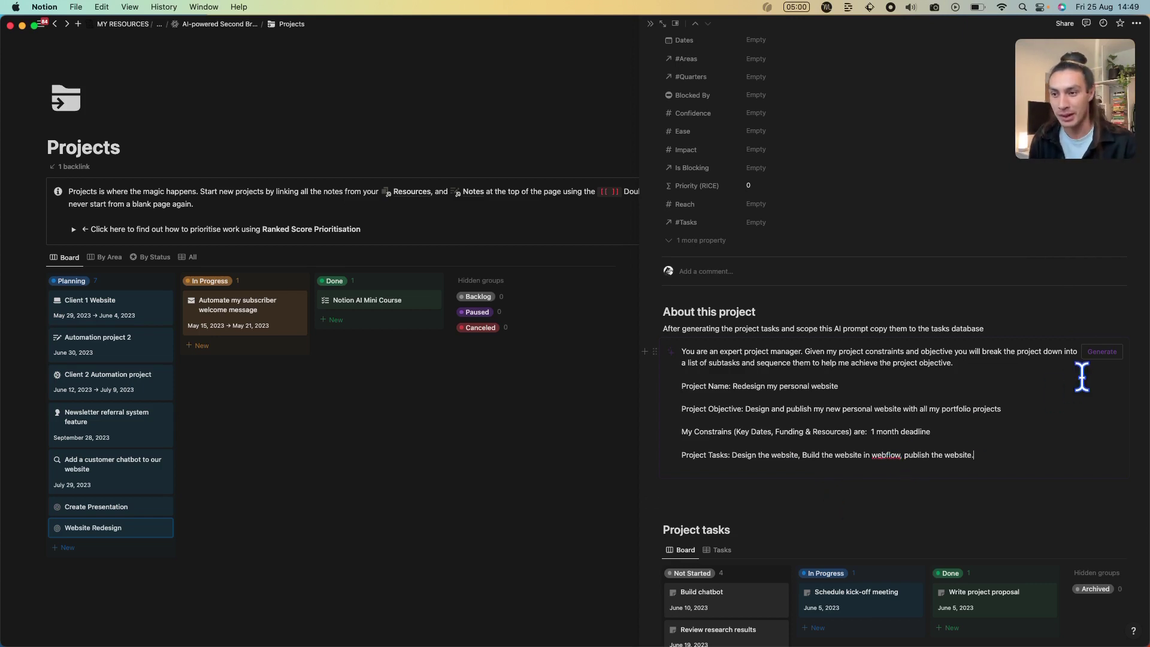
# Generate the AI project brief and review the resulting task sequence
pyautogui.click(1100, 354)
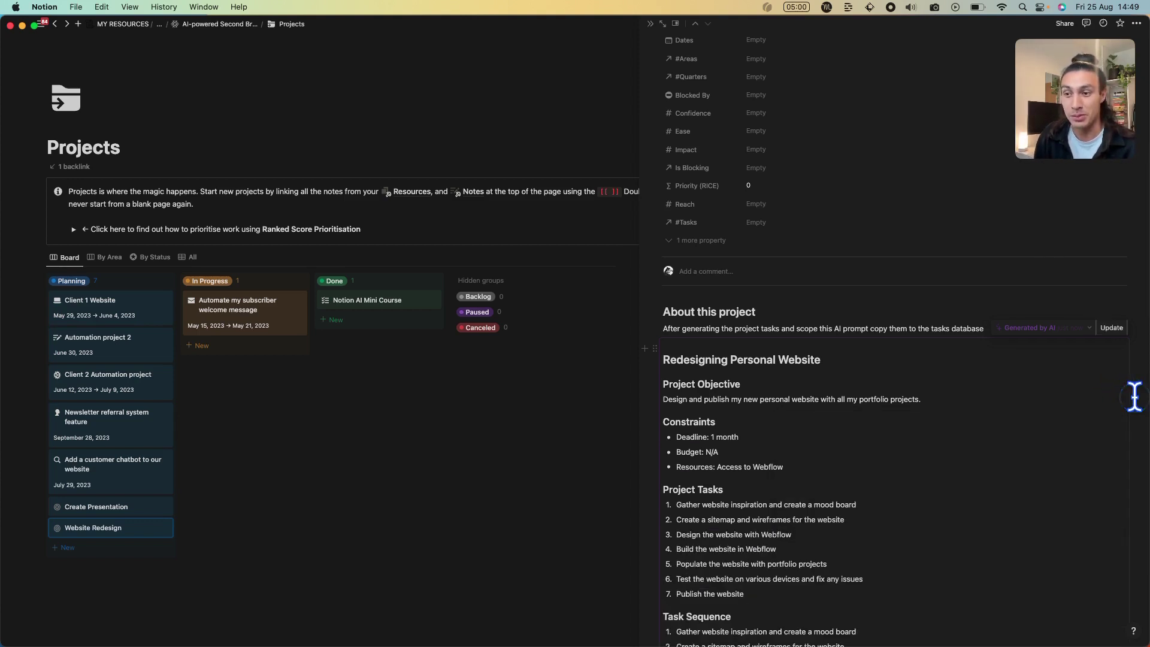
pyautogui.scroll(-3, 1001, 431)
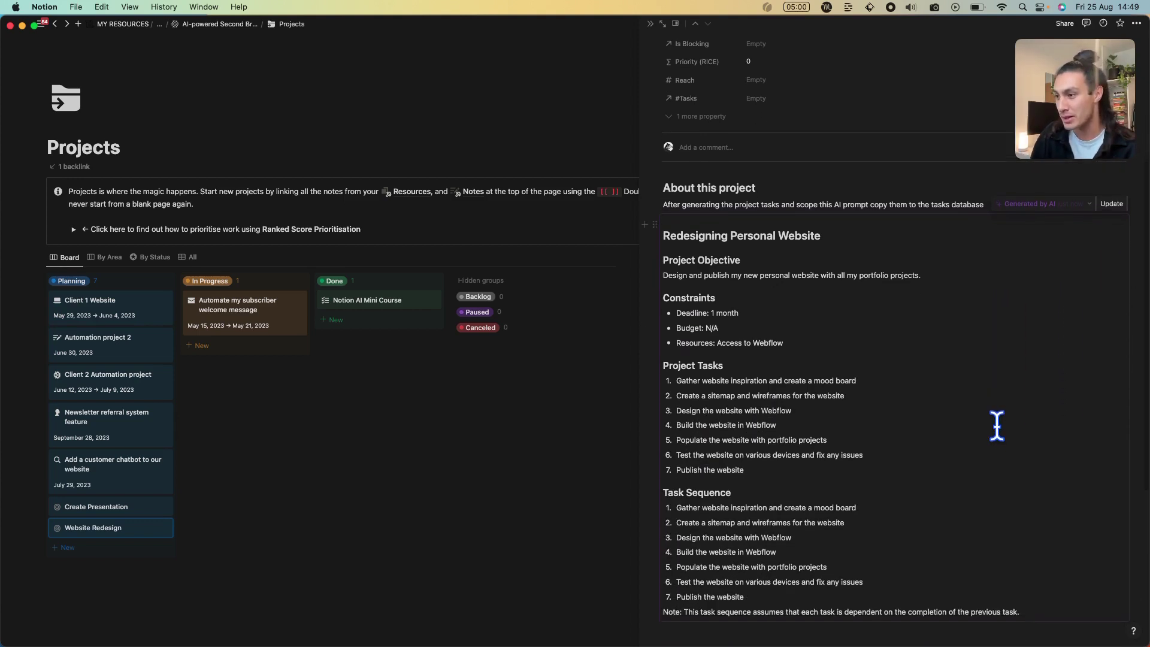
pyautogui.scroll(-2, 996, 427)
pyautogui.scroll(-1, 988, 420)
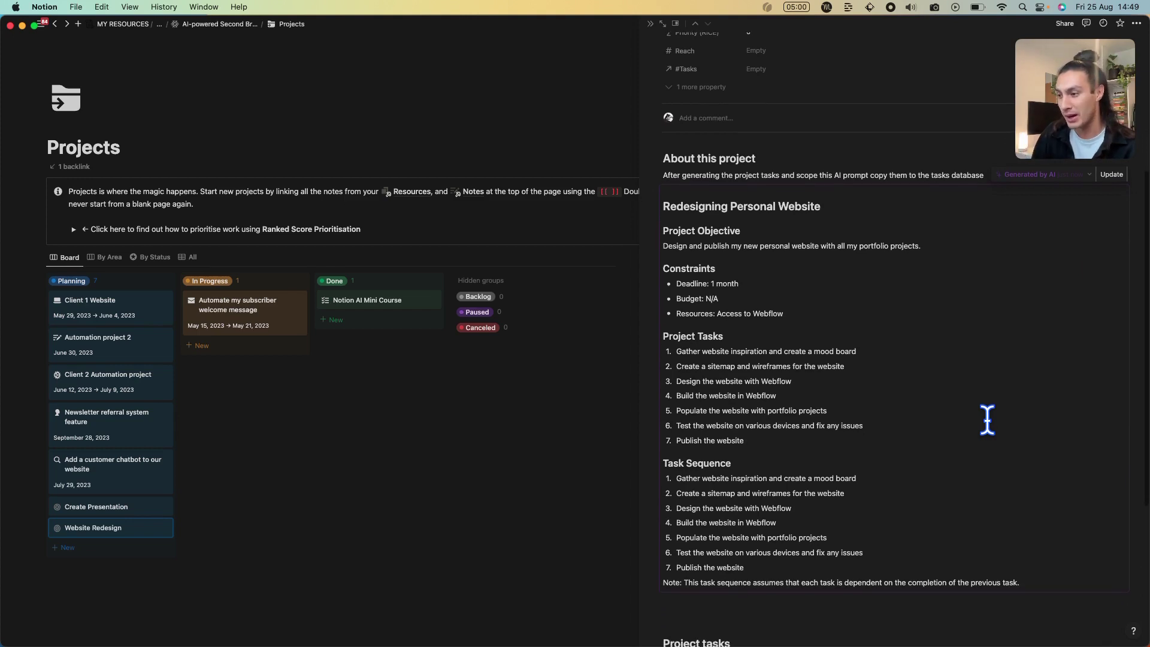
pyautogui.scroll(-1, 988, 419)
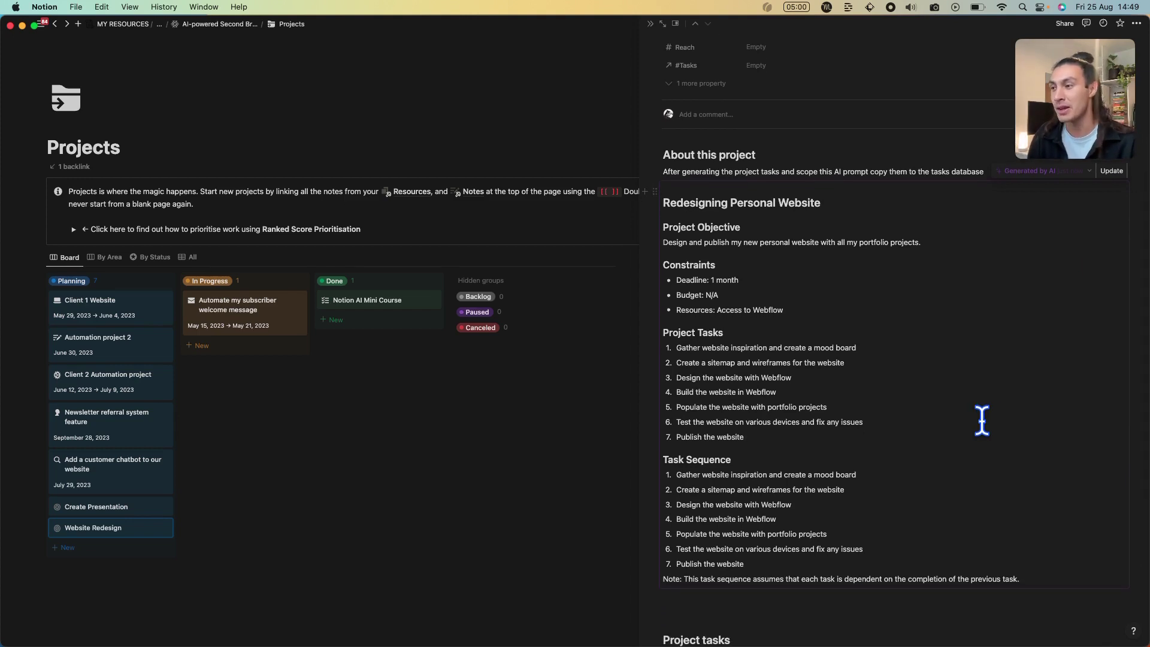
pyautogui.scroll(-5, 932, 416)
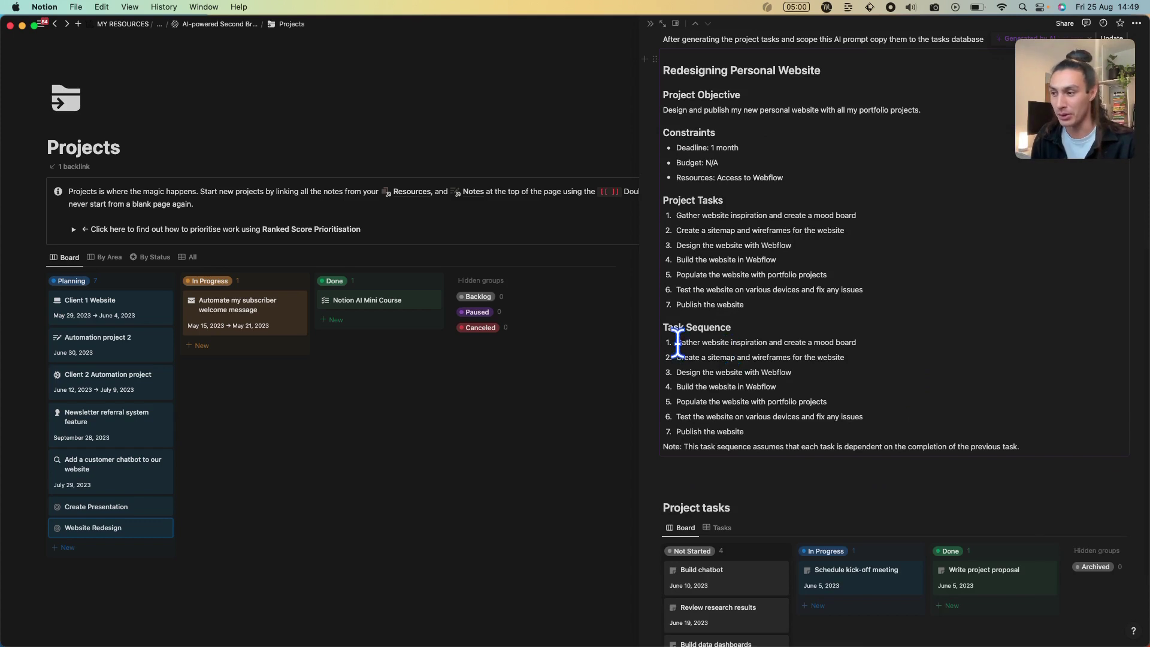
# Drag the first Task Sequence step into the Not Started column of Project tasks
pyautogui.moveTo(678, 342); pyautogui.dragTo(873, 342)
pyautogui.scroll(-5, 862, 383)
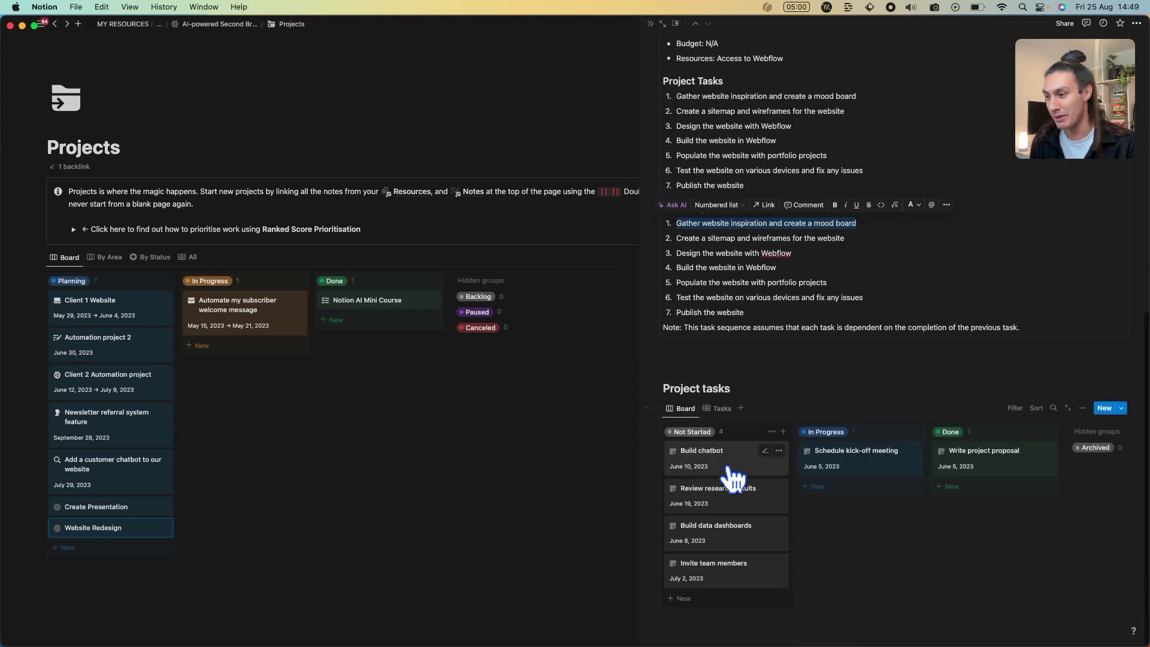
pyautogui.moveTo(732, 477); pyautogui.dragTo(700, 599)
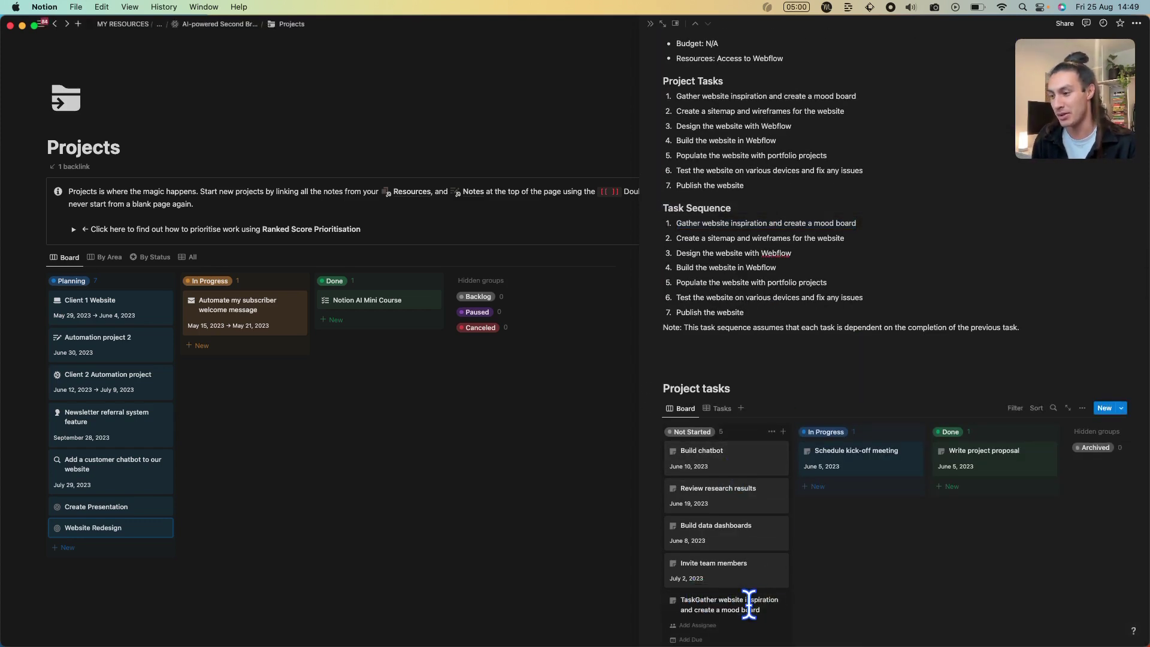
pyautogui.scroll(5, 892, 271)
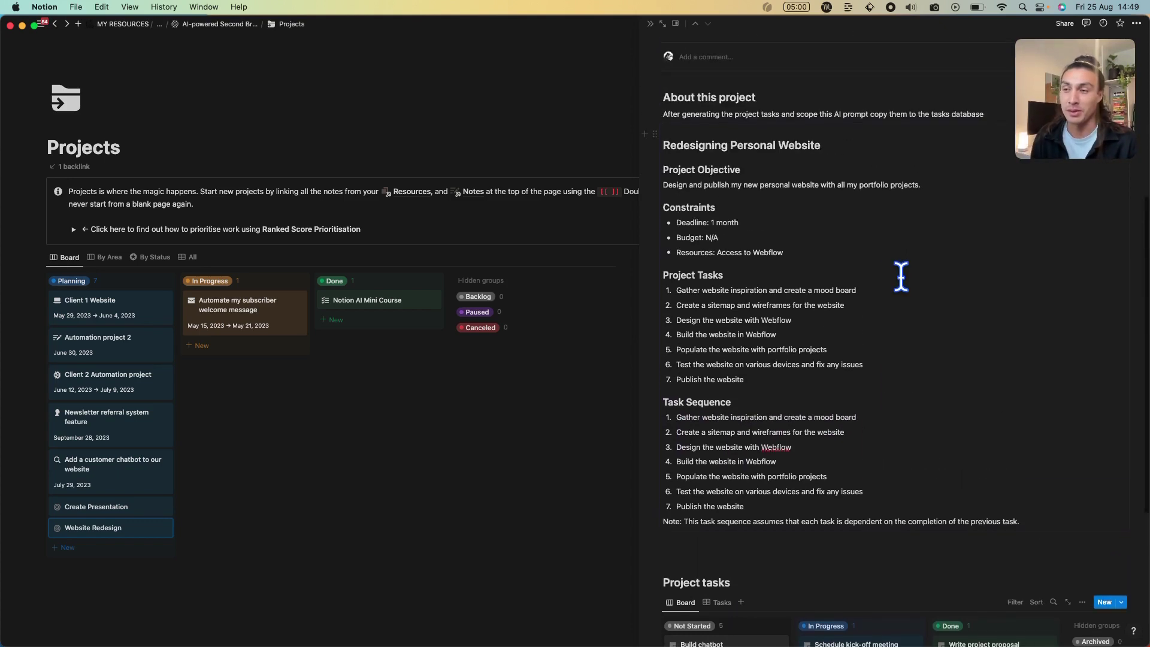
pyautogui.scroll(3, 907, 277)
pyautogui.scroll(5, 907, 282)
pyautogui.scroll(-5, 915, 290)
pyautogui.scroll(-2, 870, 478)
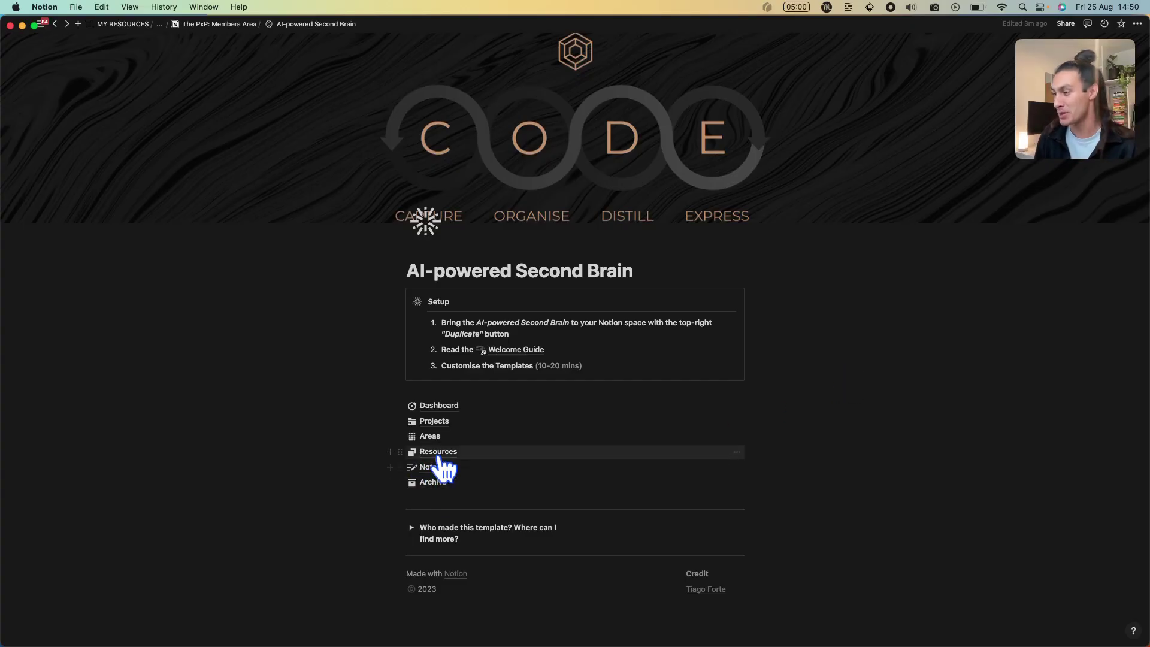
# In Resources, add an entry titled 'New Form For Booking A Call With Me Via my website' and open it
pyautogui.click(440, 454)
pyautogui.click(473, 410)
pyautogui.tripleClick(460, 412)
pyautogui.write('N')
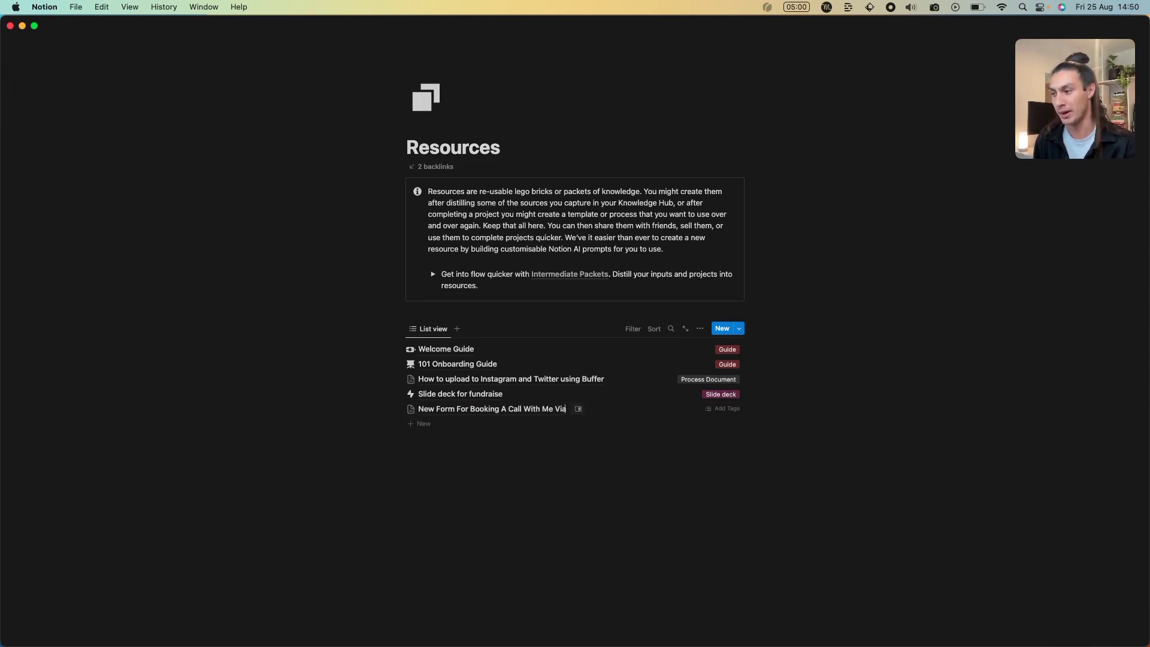
pyautogui.write('ebsite')
pyautogui.press('Return')
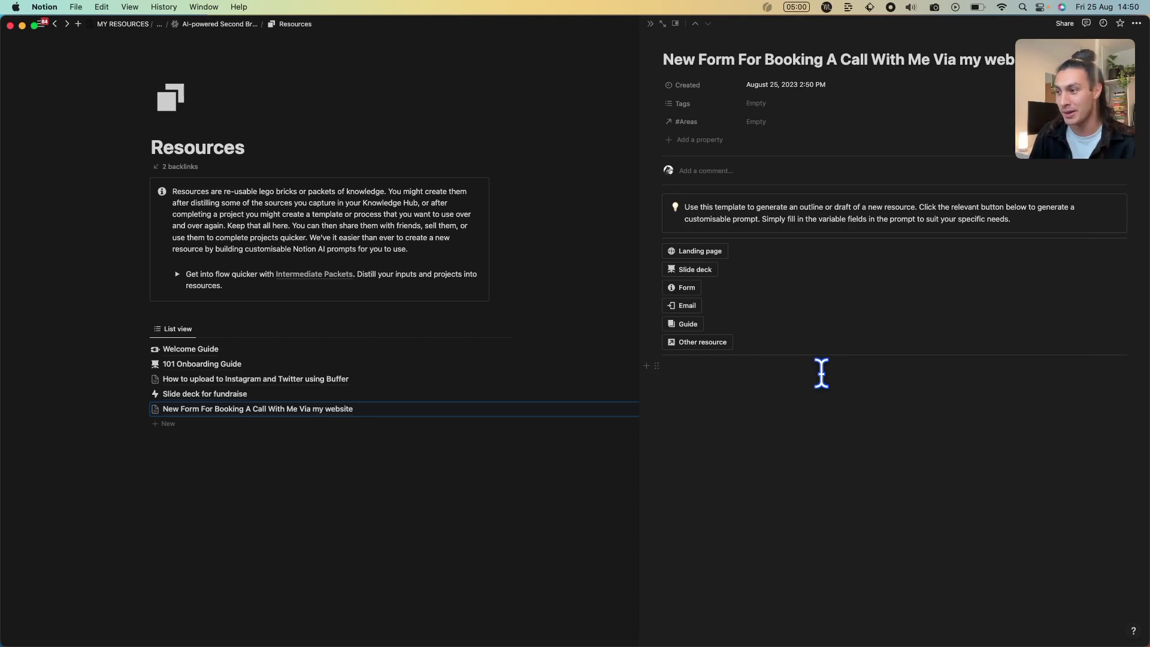
# Insert the form-drafting AI prompt and replace its text with the booking-form version
pyautogui.click(683, 289)
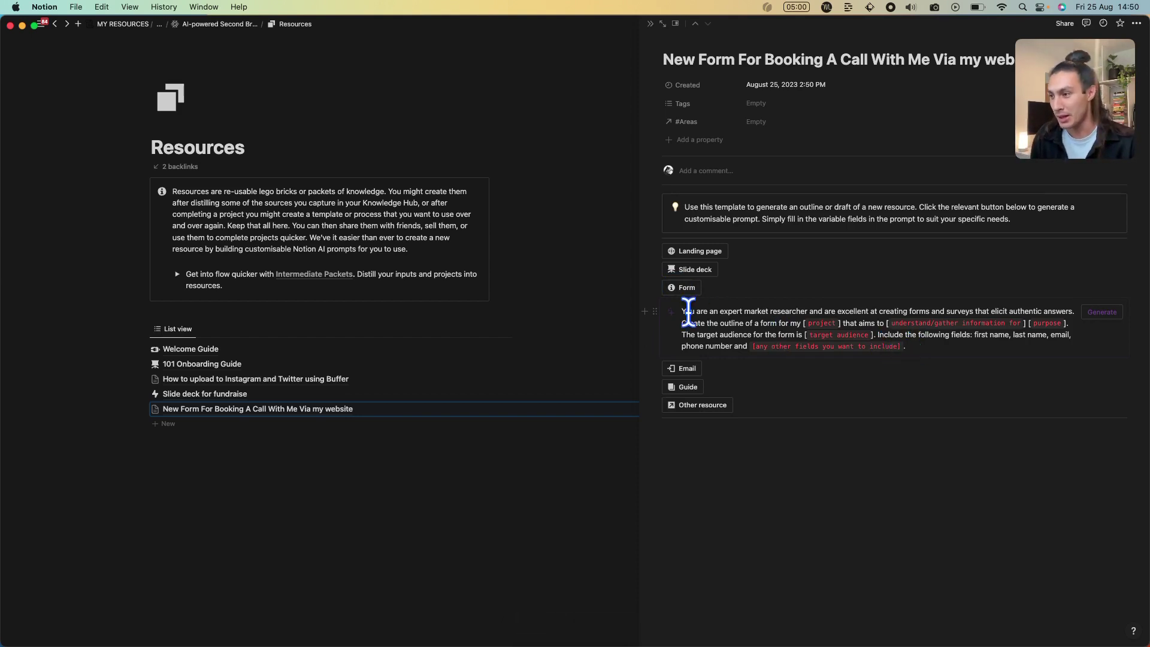
pyautogui.click(918, 346)
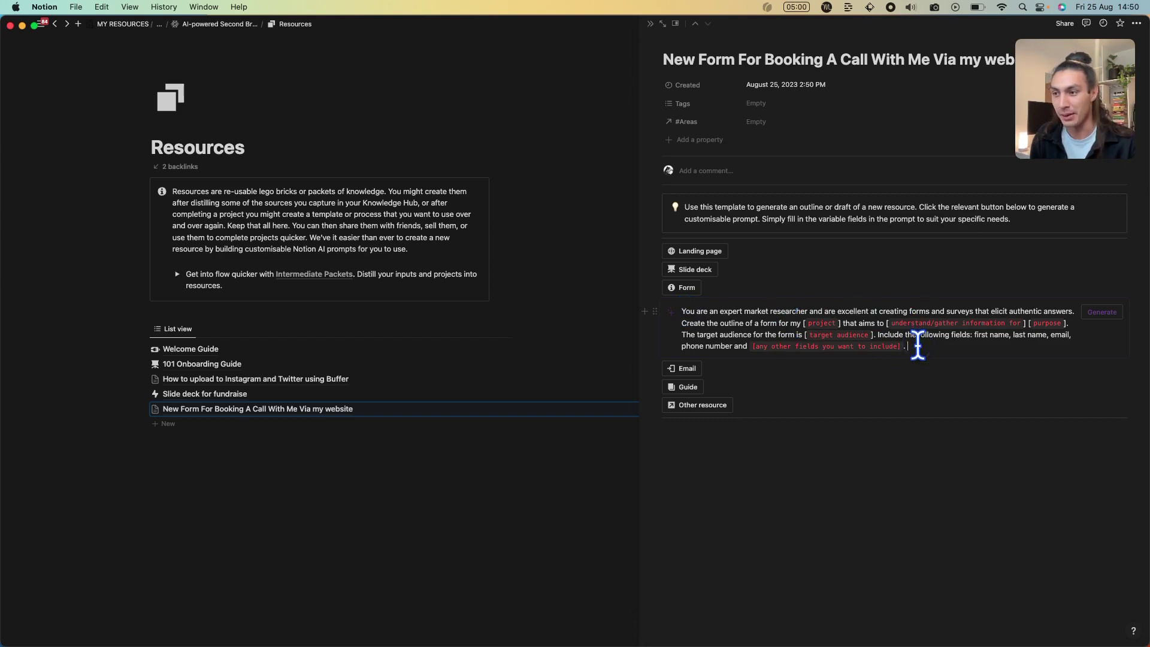
pyautogui.moveTo(912, 347); pyautogui.dragTo(681, 311)
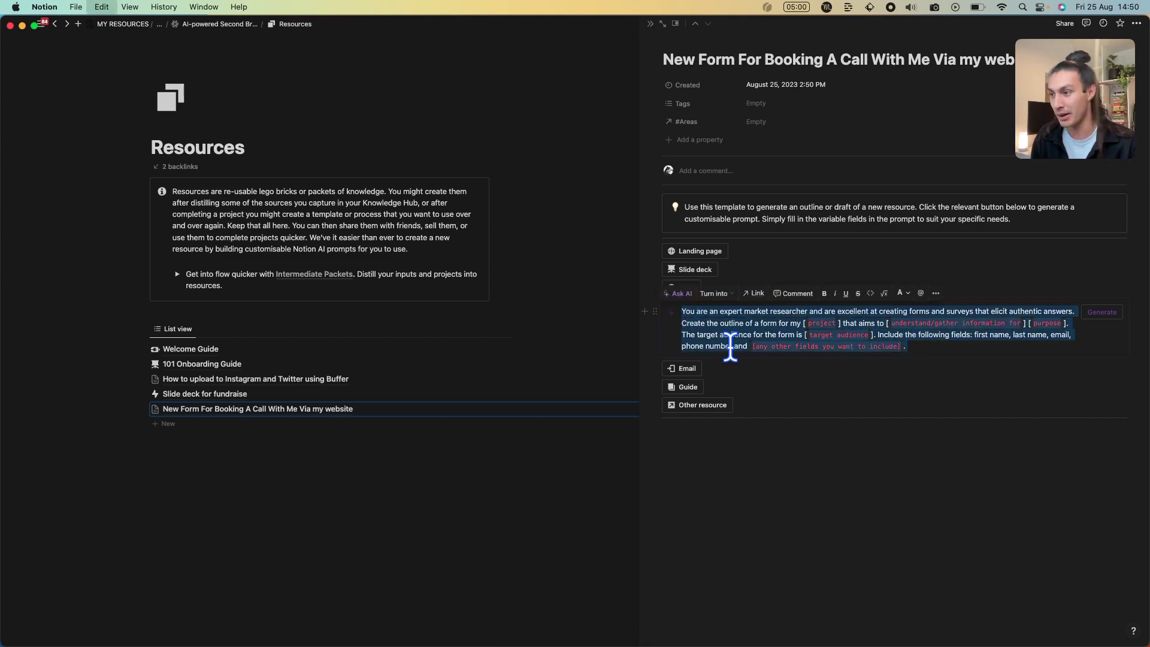
pyautogui.write('You are an expert market researcher and are excellent at creating forms and surveys that elicit authentic answers. Create the outline of a form for my [my personal website] that aims to [ gather information for them about their business] [so that they can book a call with me about my services]. The target audience for the form is [growth stage businesses who need a new website ]. Include the following fields: first name, last name, email, phone number and [business name] .')
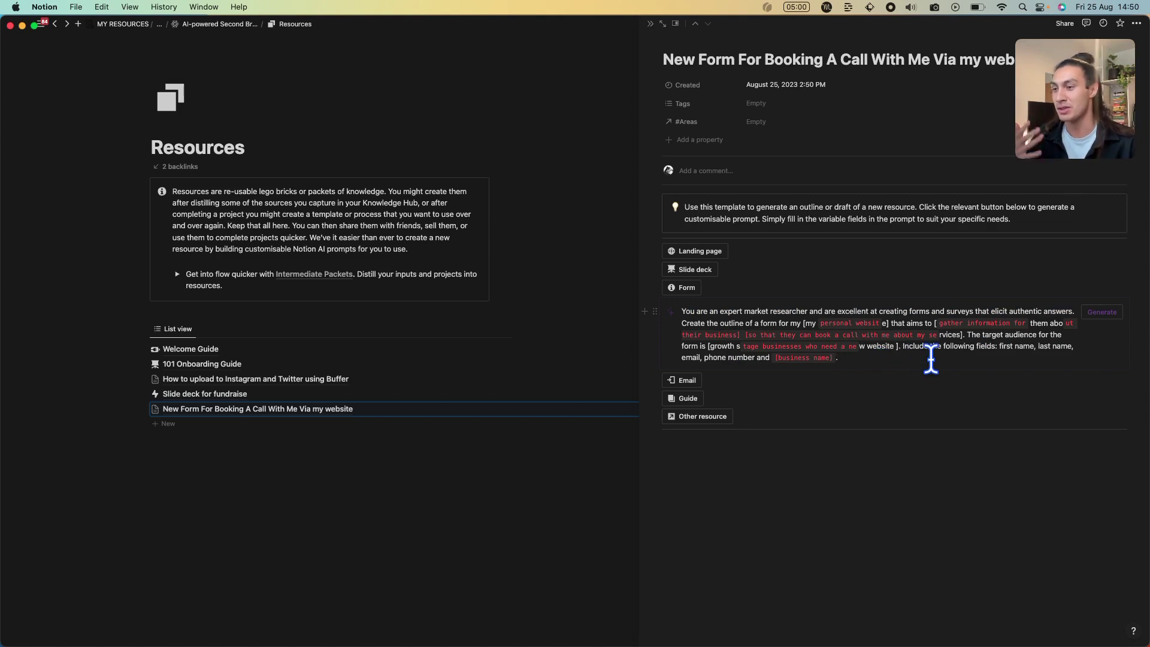
# Generate the Website Consultation Form outline, then close the resource page
pyautogui.click(1100, 314)
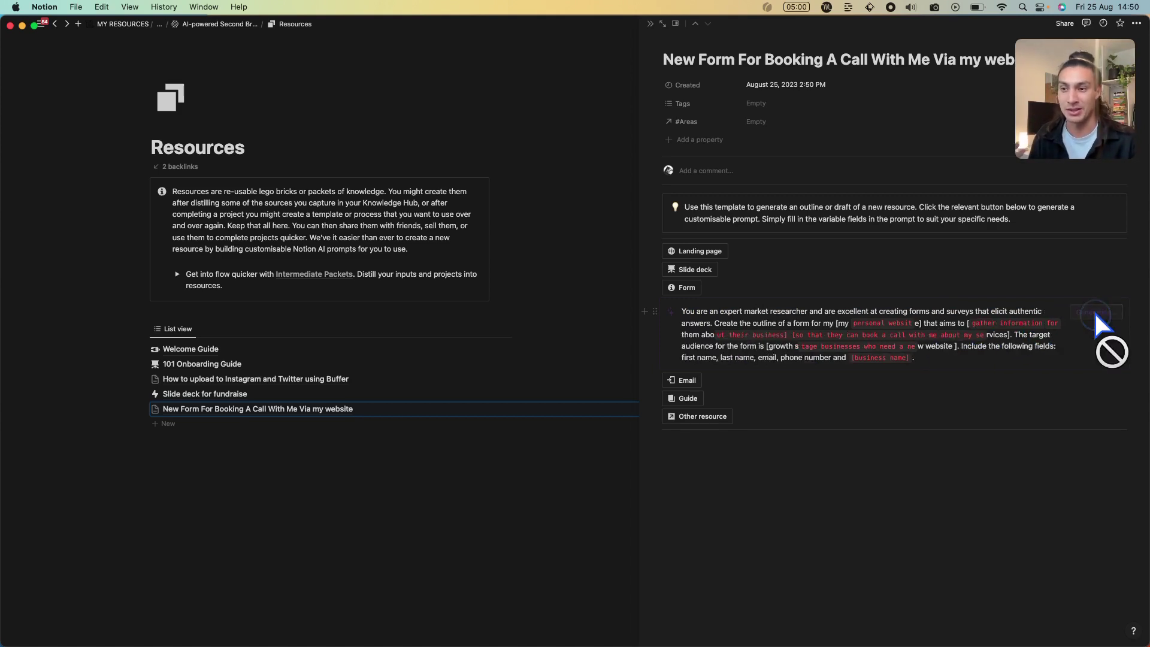
pyautogui.scroll(-3, 1105, 449)
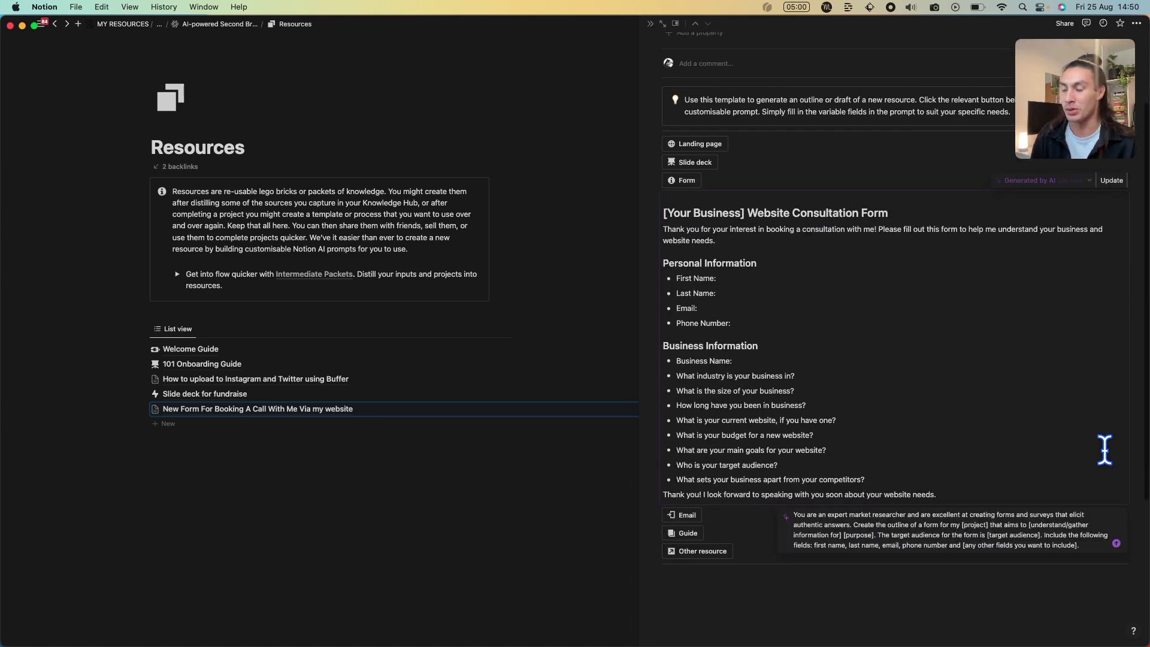
pyautogui.scroll(1, 1105, 449)
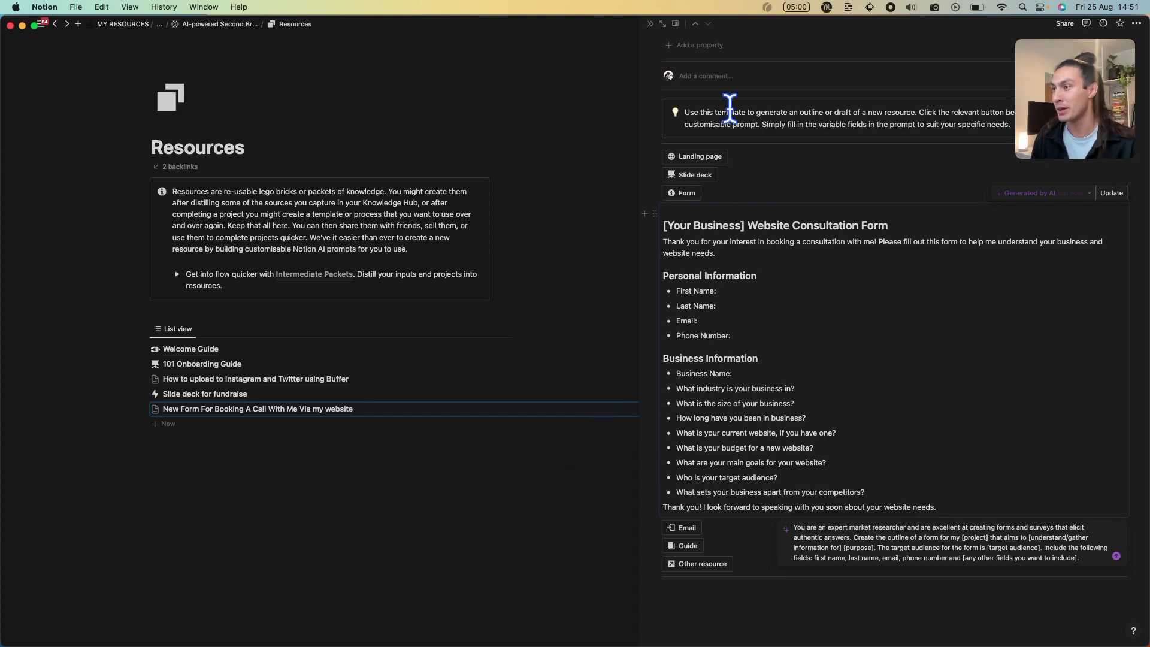
pyautogui.press('Escape')
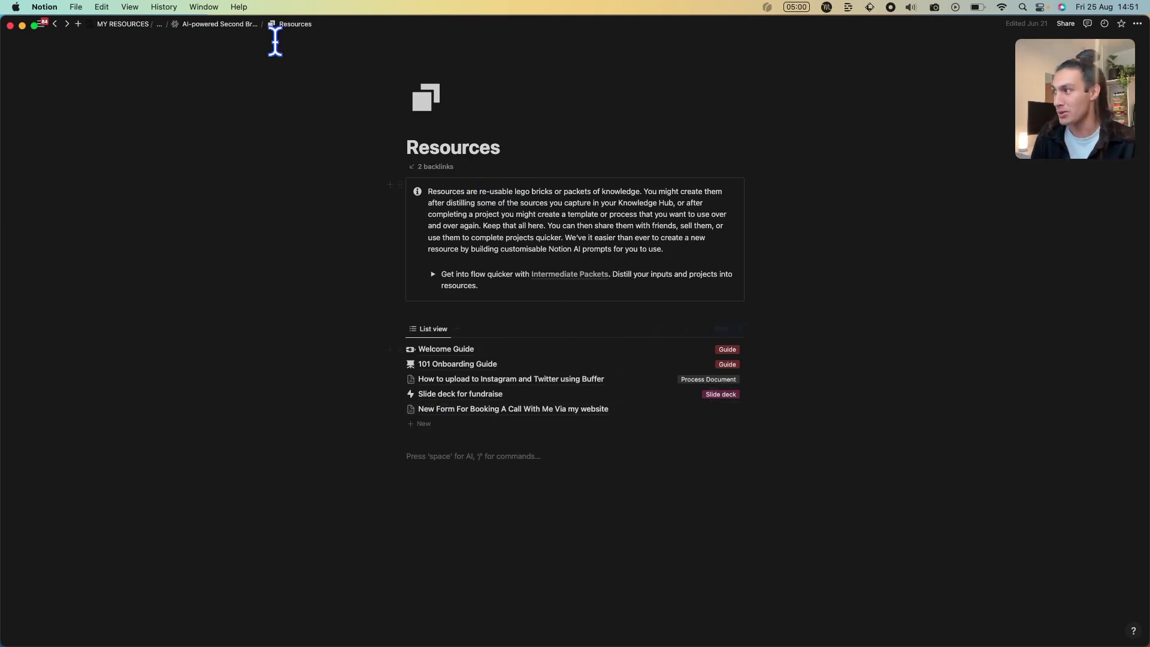
# Go via the Second Brain home and Projects board to the Website Redesign page
pyautogui.click(218, 27)
pyautogui.click(501, 421)
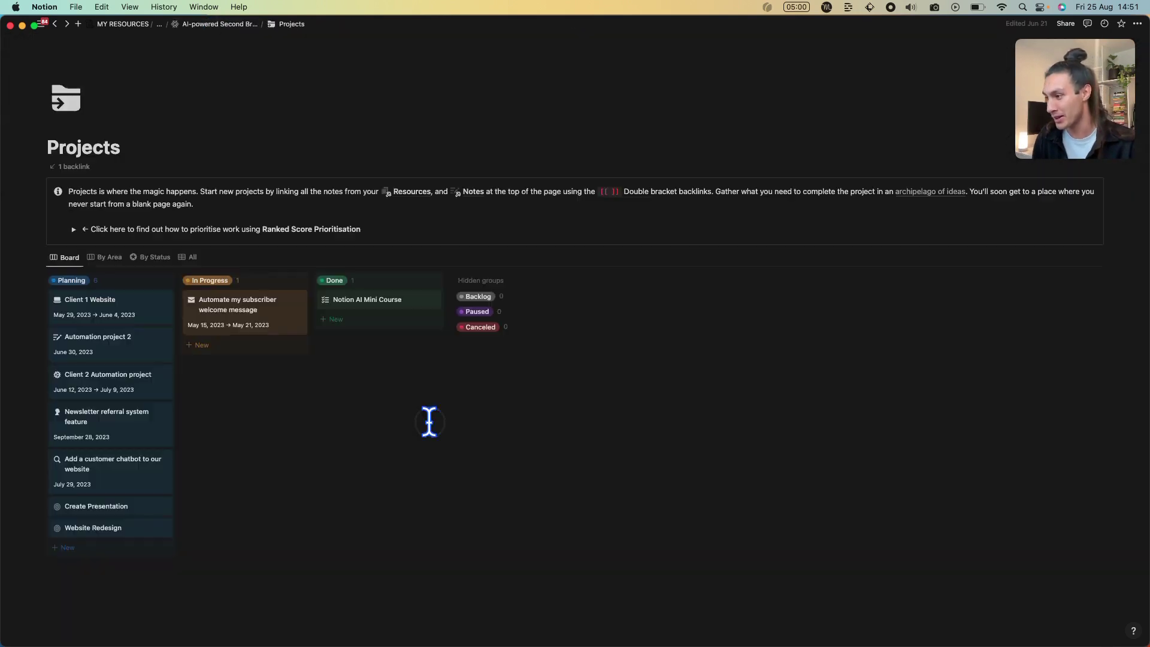
pyautogui.click(128, 528)
pyautogui.scroll(-3, 778, 515)
pyautogui.scroll(-7, 699, 508)
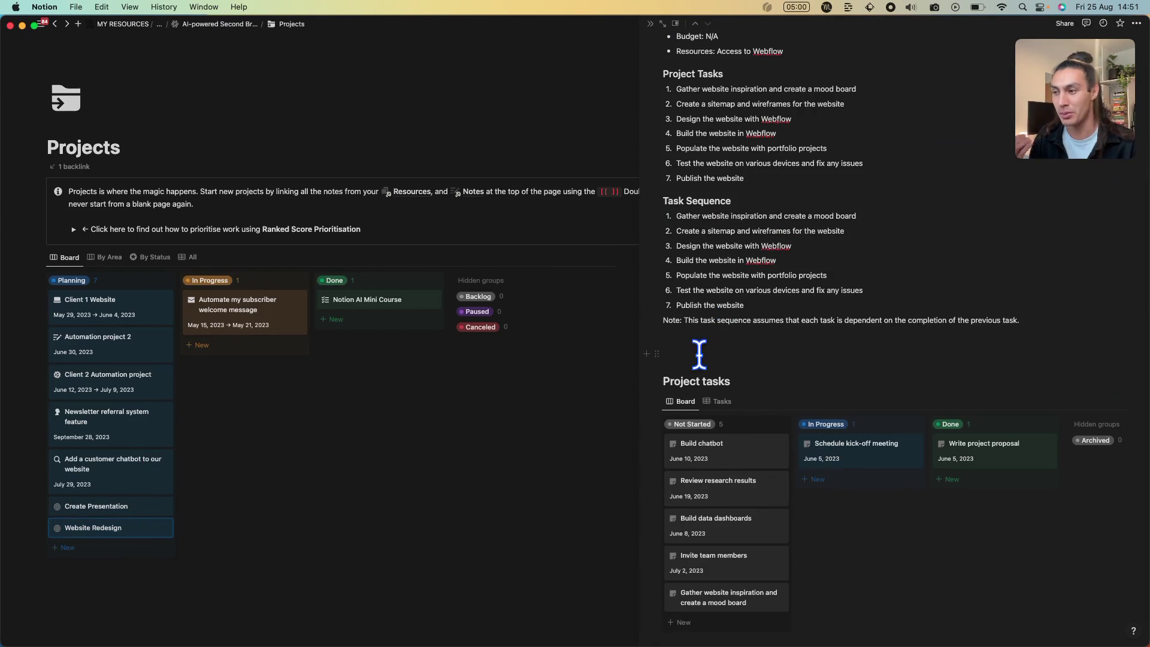
# Above Project tasks, insert a link to the booking form page using [[form
pyautogui.click(700, 354)
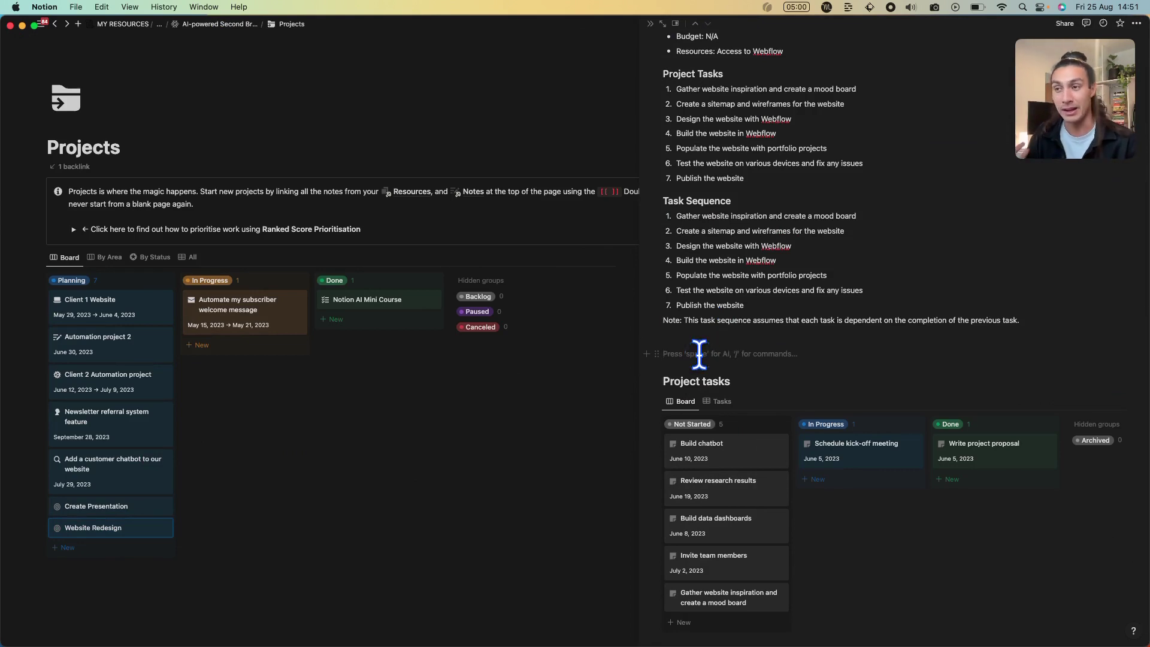
pyautogui.write('[[')
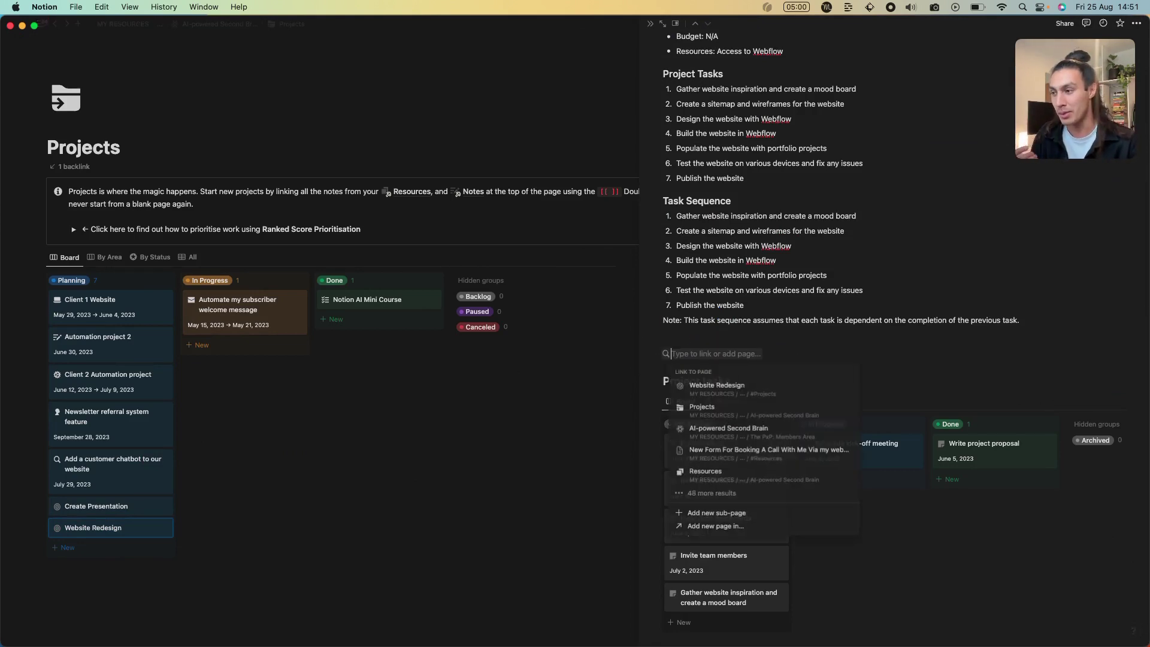
pyautogui.write('form')
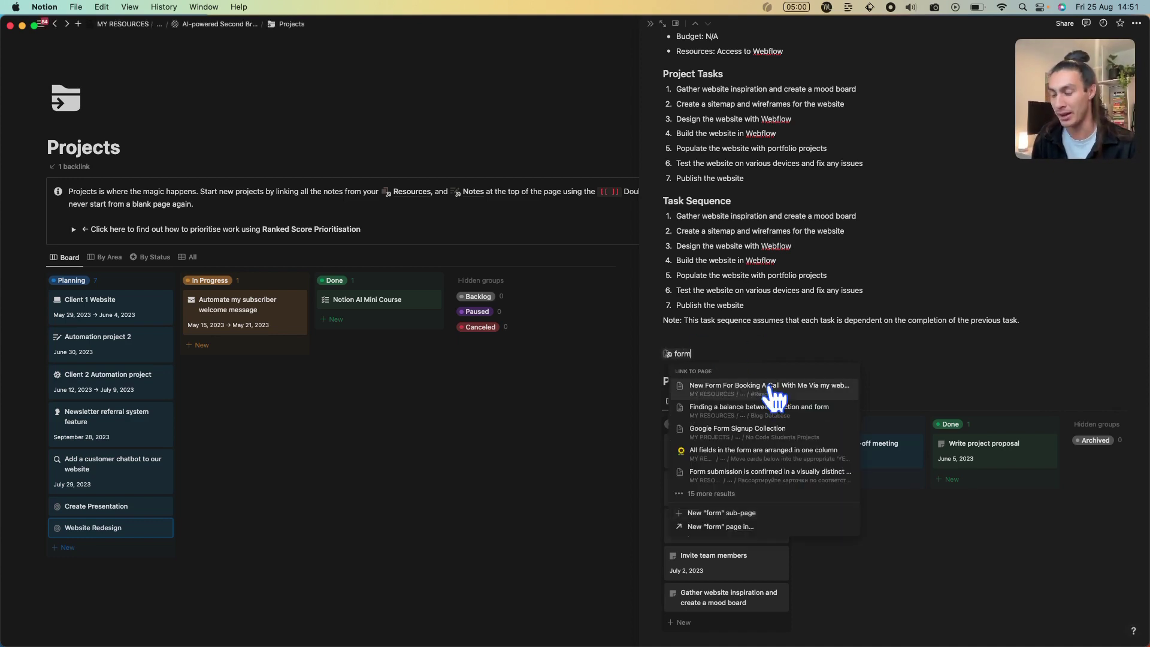
pyautogui.click(770, 387)
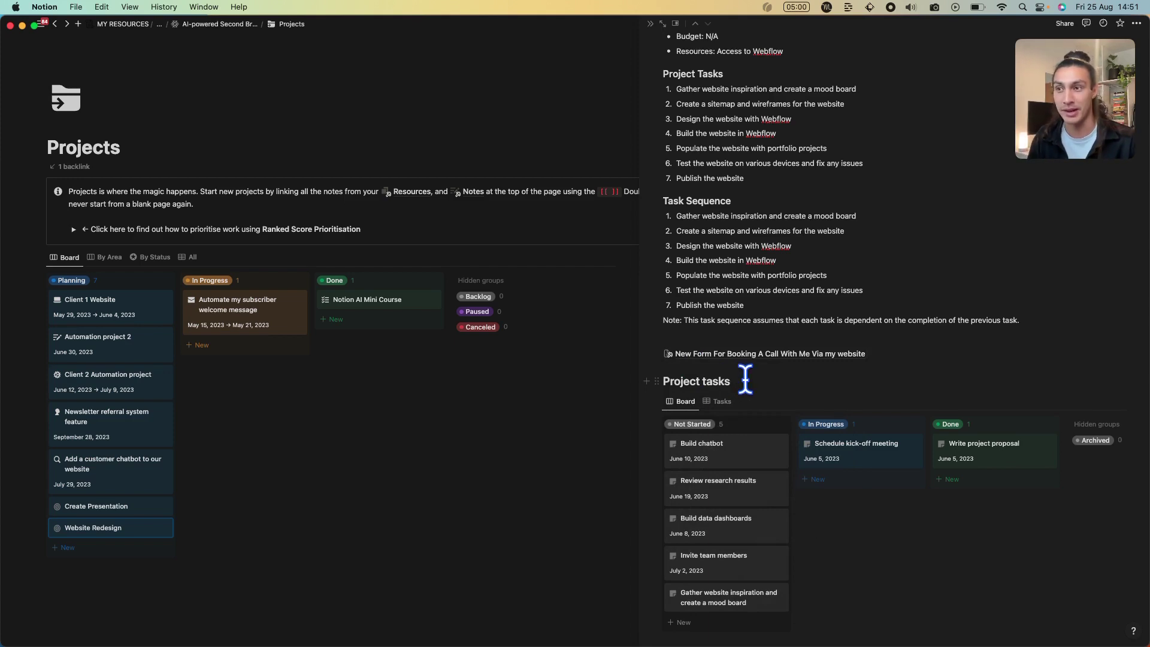
pyautogui.scroll(2, 792, 331)
pyautogui.scroll(10, 791, 332)
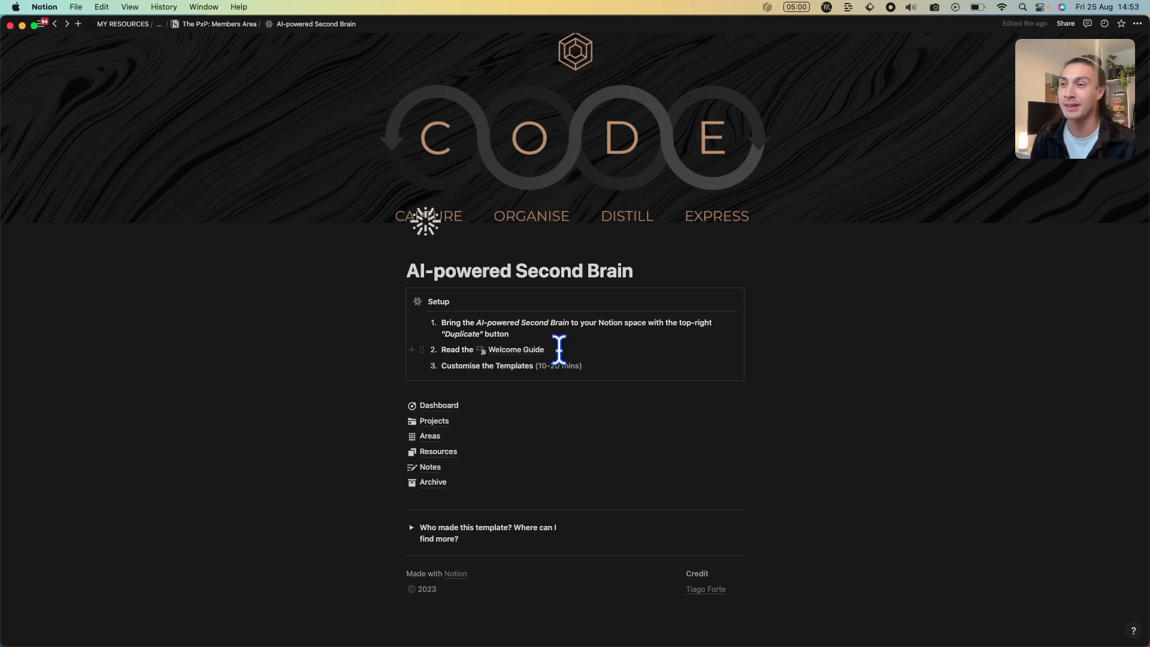
# Switch from Notion to the AI business copilot site in the browser
pyautogui.press('super+Tab')
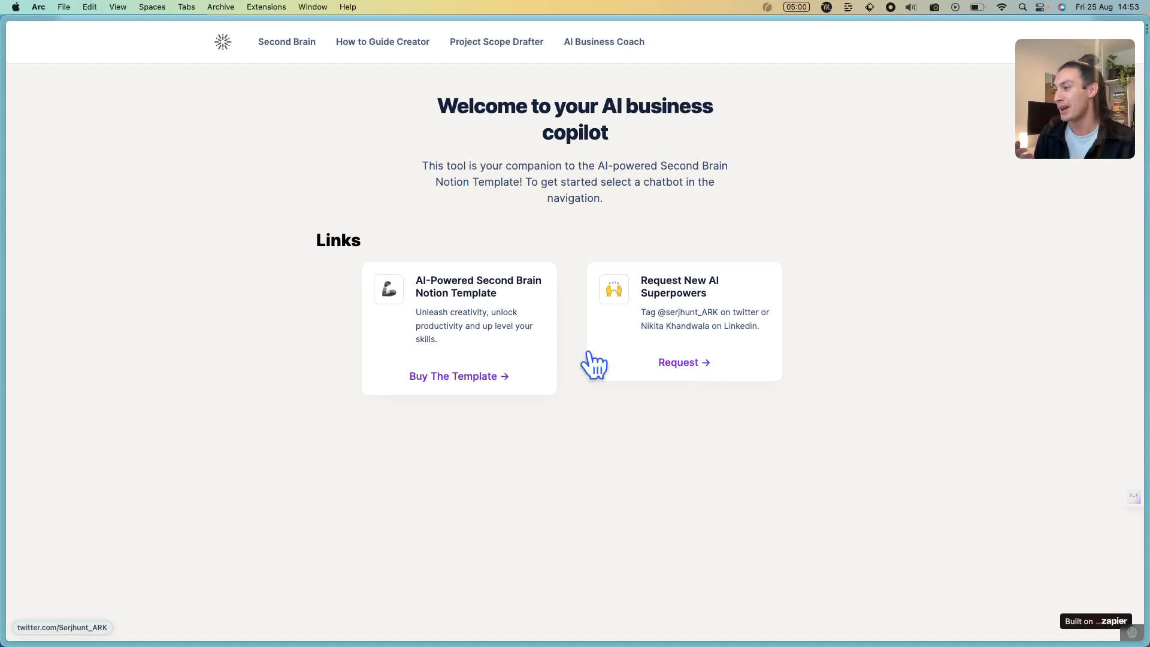
# Ask the How to Guide Creator chatbot 'How to build websites in webflow'
pyautogui.click(384, 42)
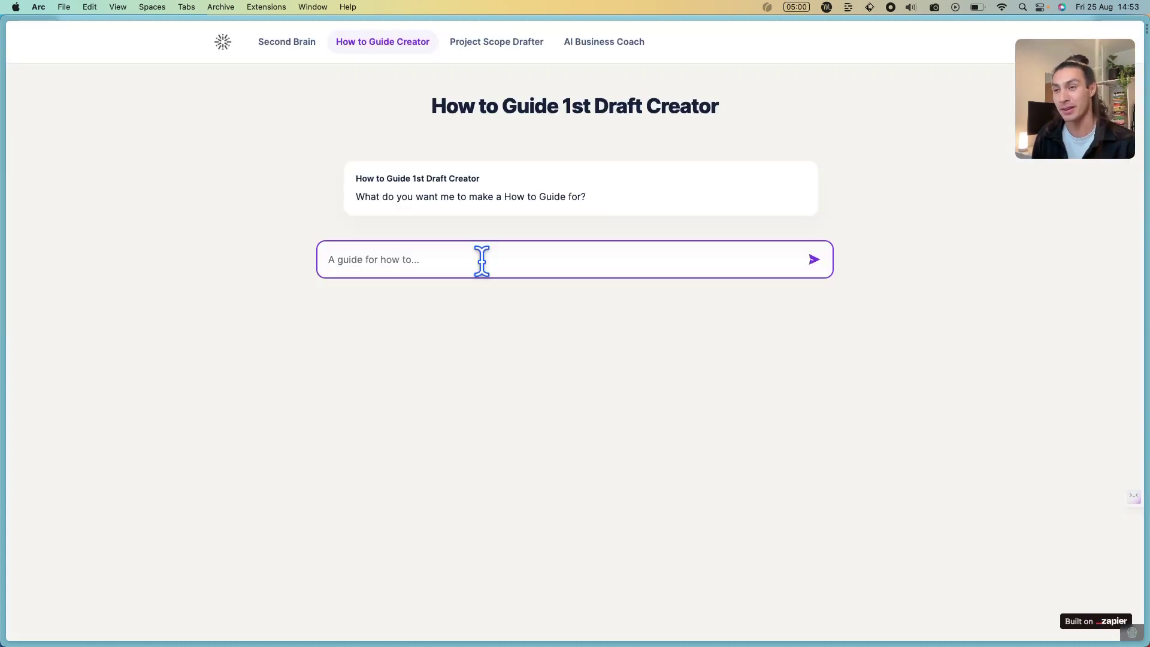
pyautogui.write('How to')
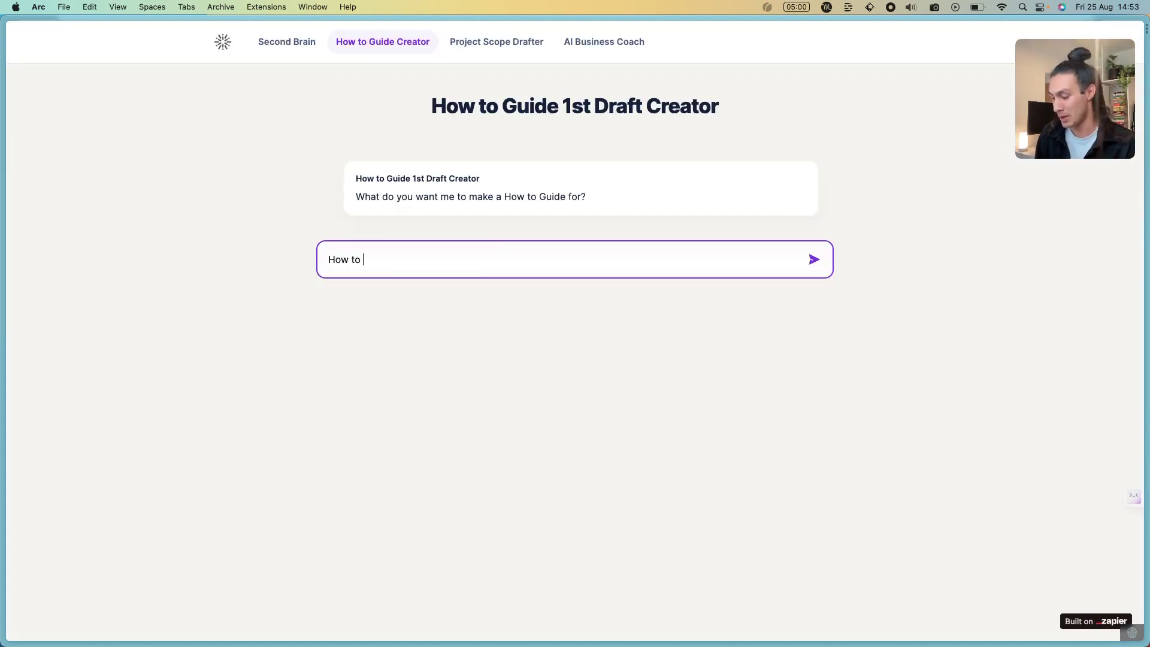
pyautogui.write(' build websites i')
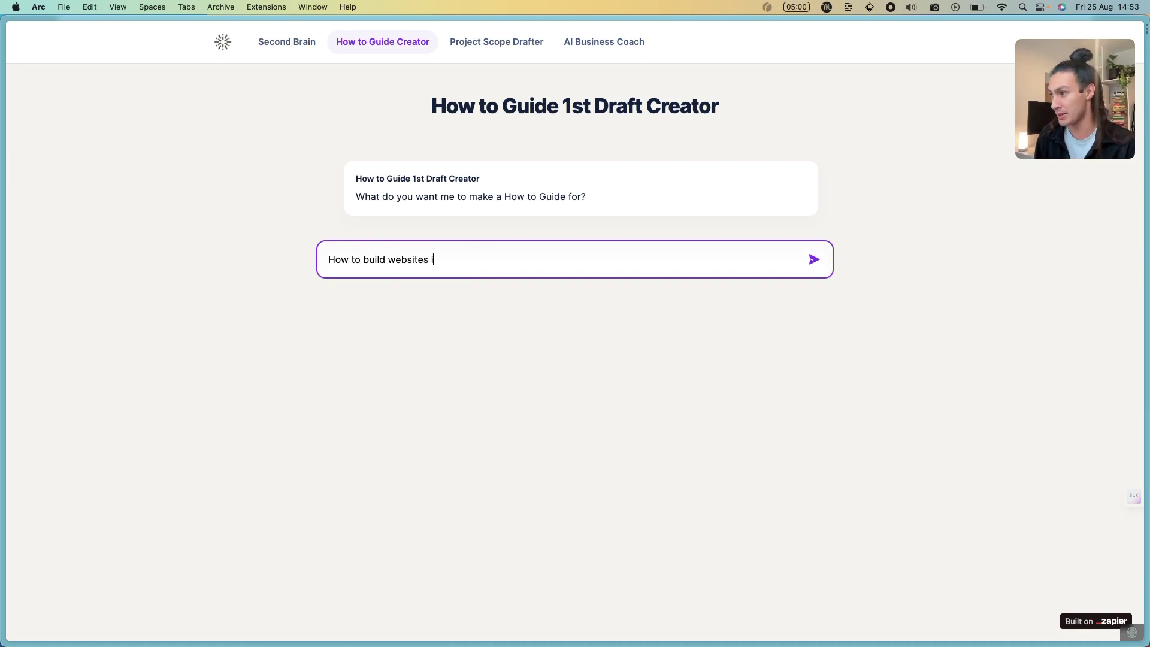
pyautogui.write('n webflow')
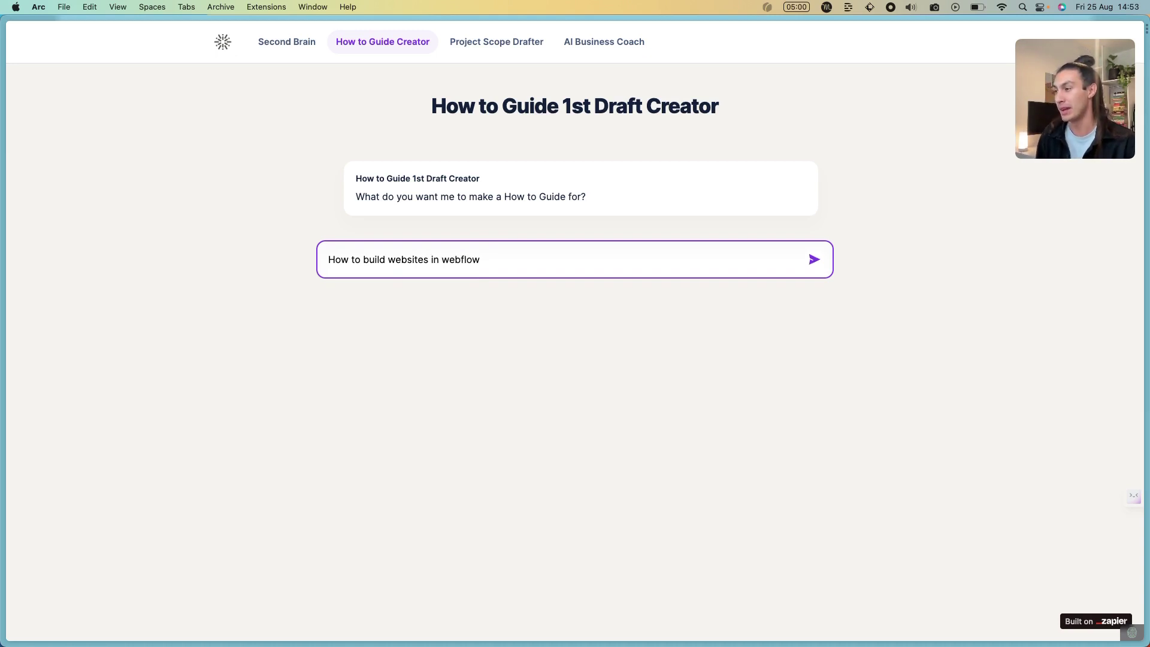
pyautogui.press('Return')
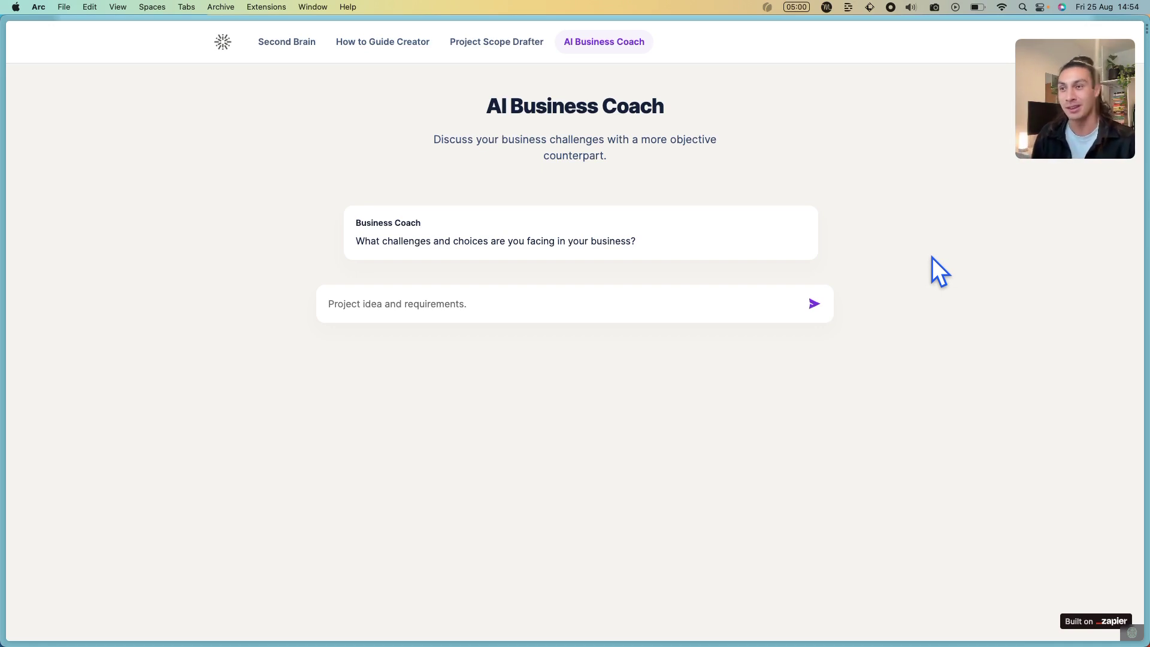
# Ask the AI Business Coach whether to spend thousands on Webflow freelancers, then switch back to Notion
pyautogui.click(721, 309)
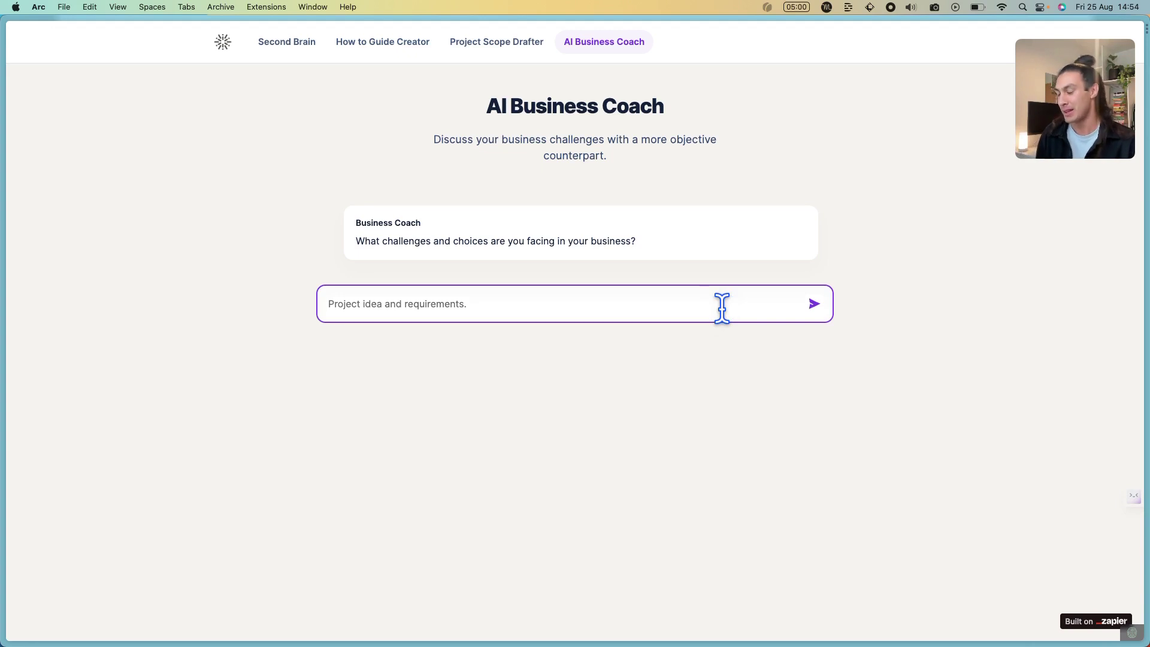
pyautogui.write('I cant decide w')
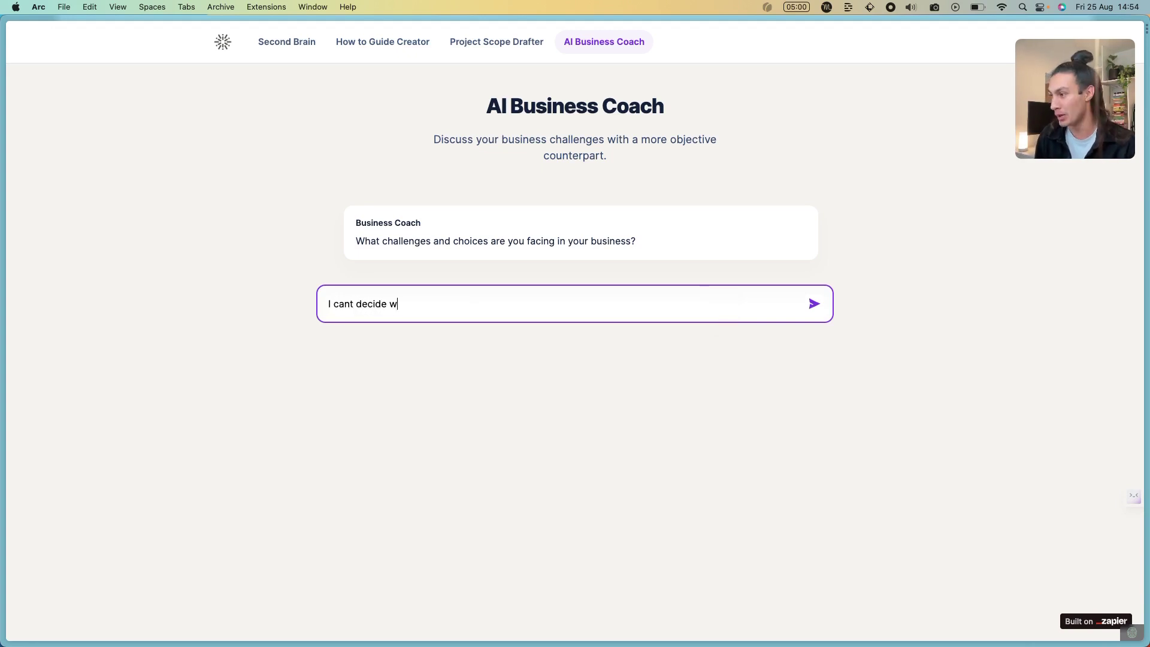
pyautogui.write('eather i should spend ')
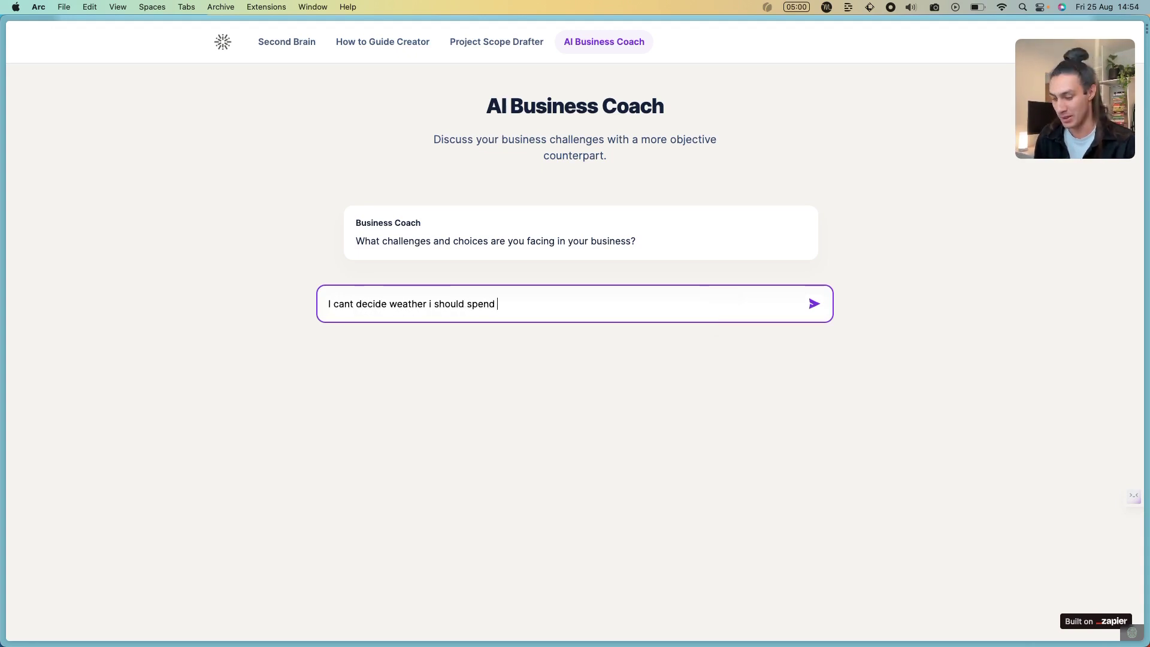
pyautogui.write('1000s of dollars on')
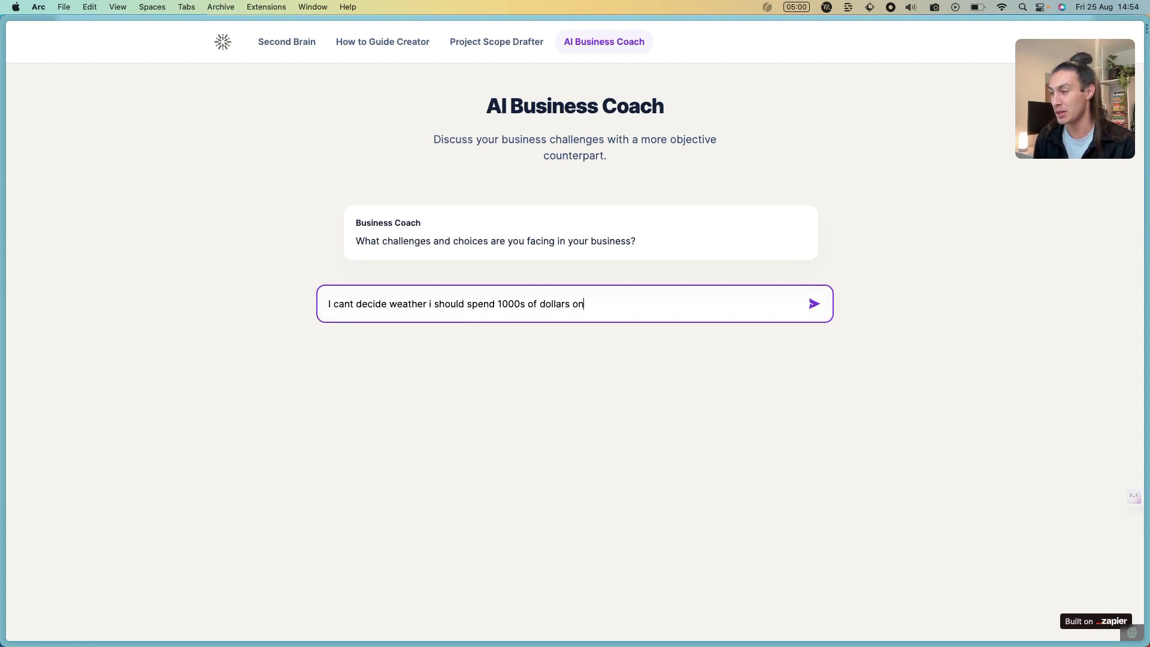
pyautogui.write(' webflow freelancers or if i should build my site myself')
pyautogui.press('Return')
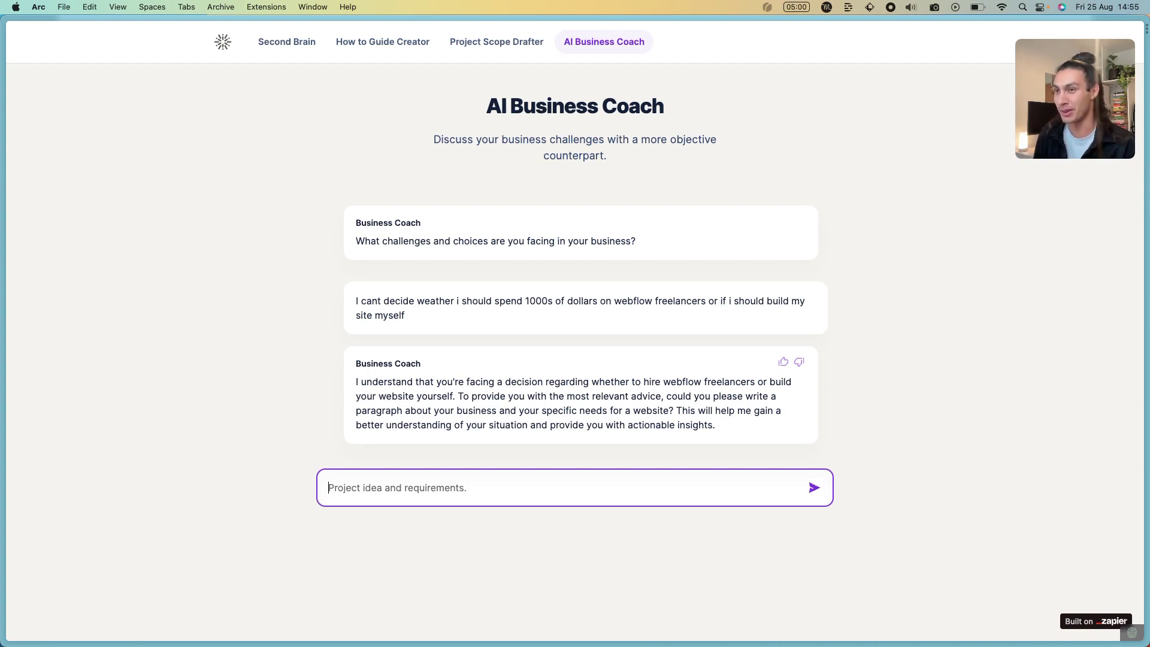
pyautogui.press('super+Tab')
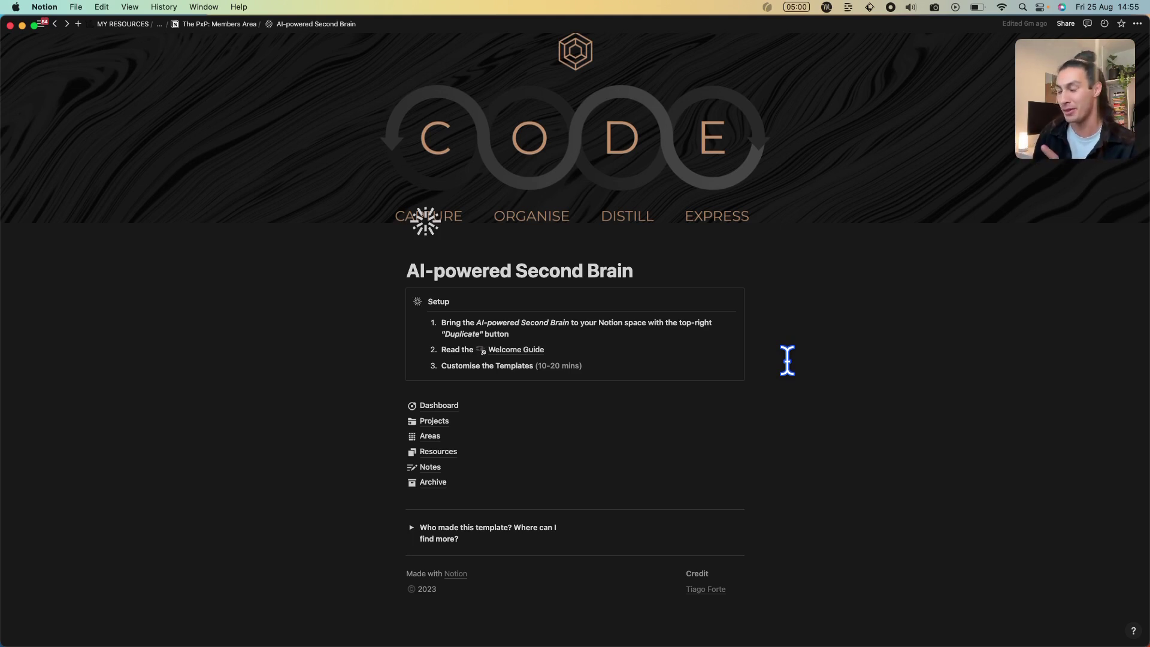
# Scroll through the Dashboard's project boards, then switch to the Second Brain sales page
pyautogui.click(502, 406)
pyautogui.scroll(-10, 812, 349)
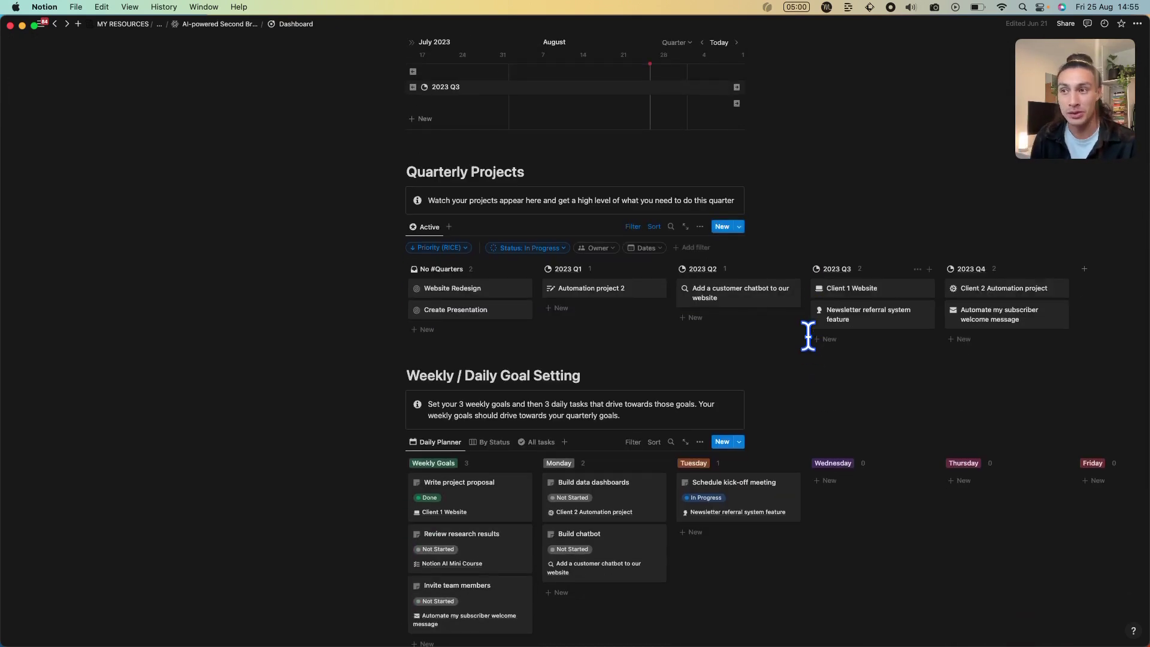
pyautogui.scroll(-1, 364, 364)
pyautogui.scroll(-3, 364, 364)
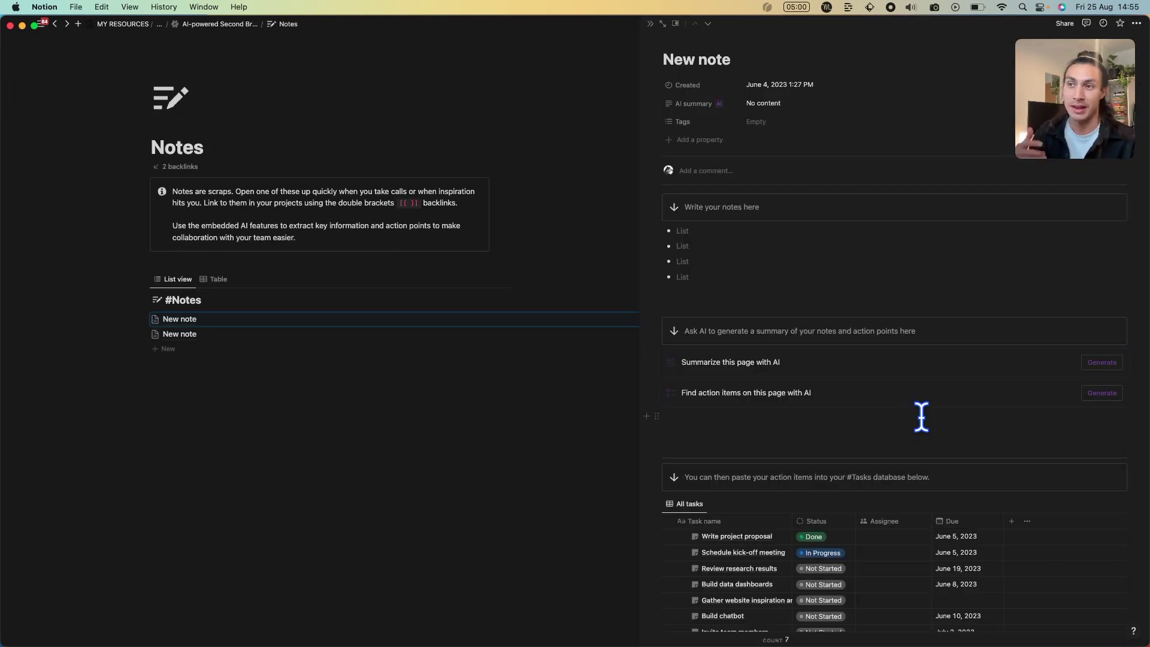
pyautogui.scroll(-5, 919, 417)
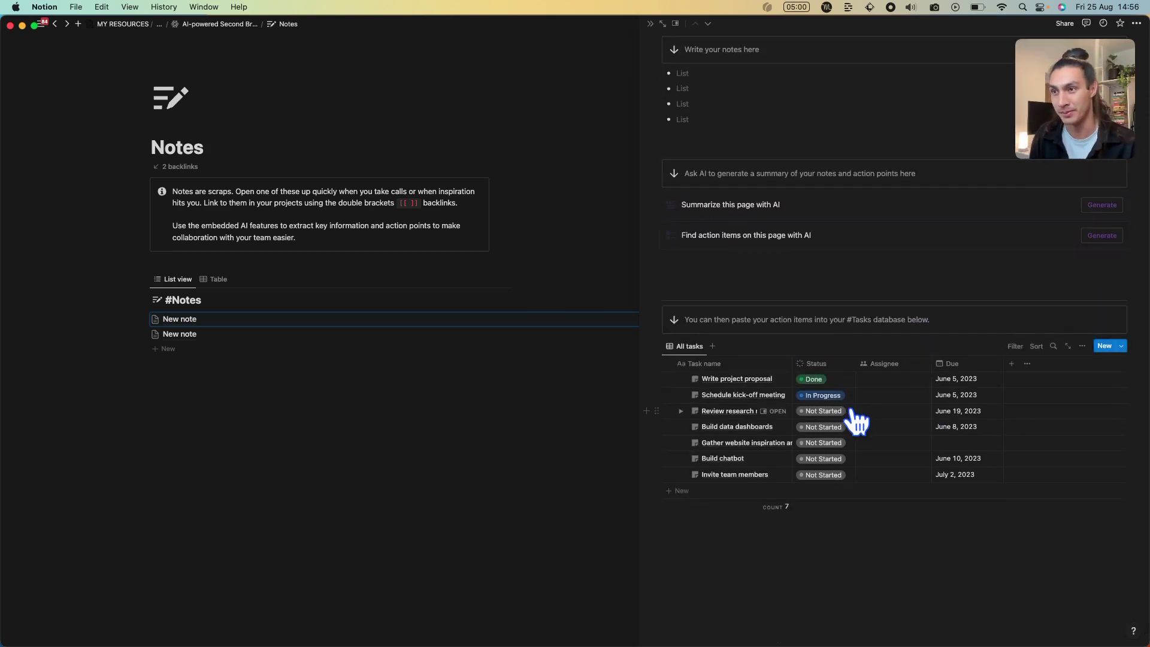
pyautogui.press('super+Tab')
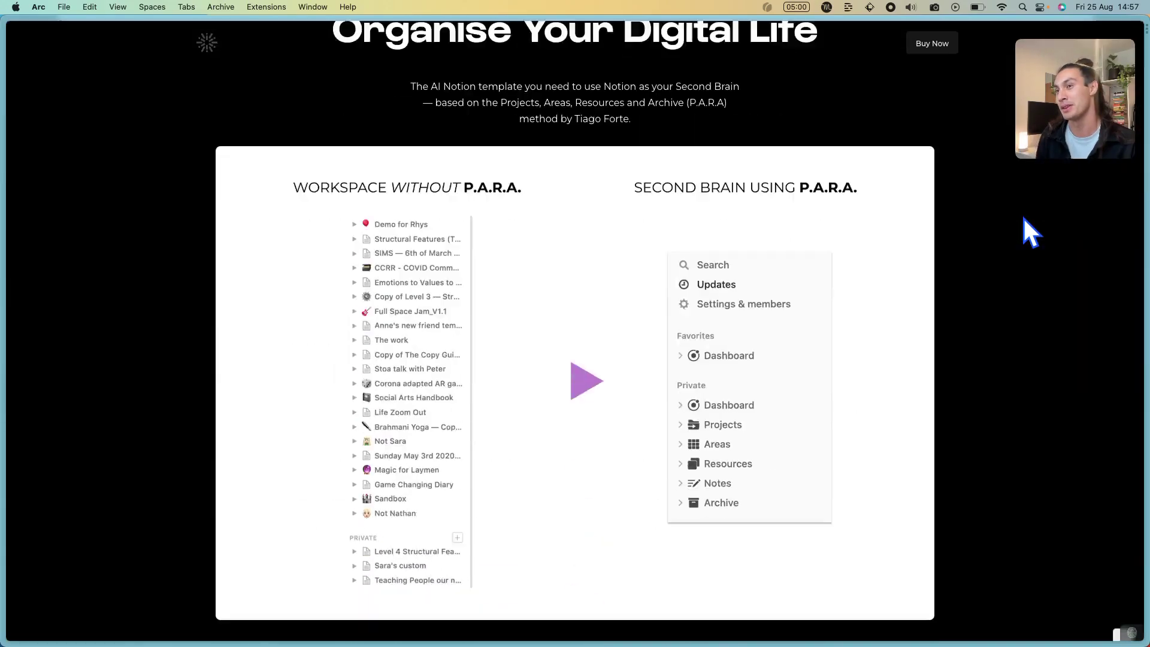
# Scroll the notionai-secondbrain.com landing page past the Capture and Organise features toward the 27,000-user testimonials
pyautogui.scroll(-15, 1031, 232)
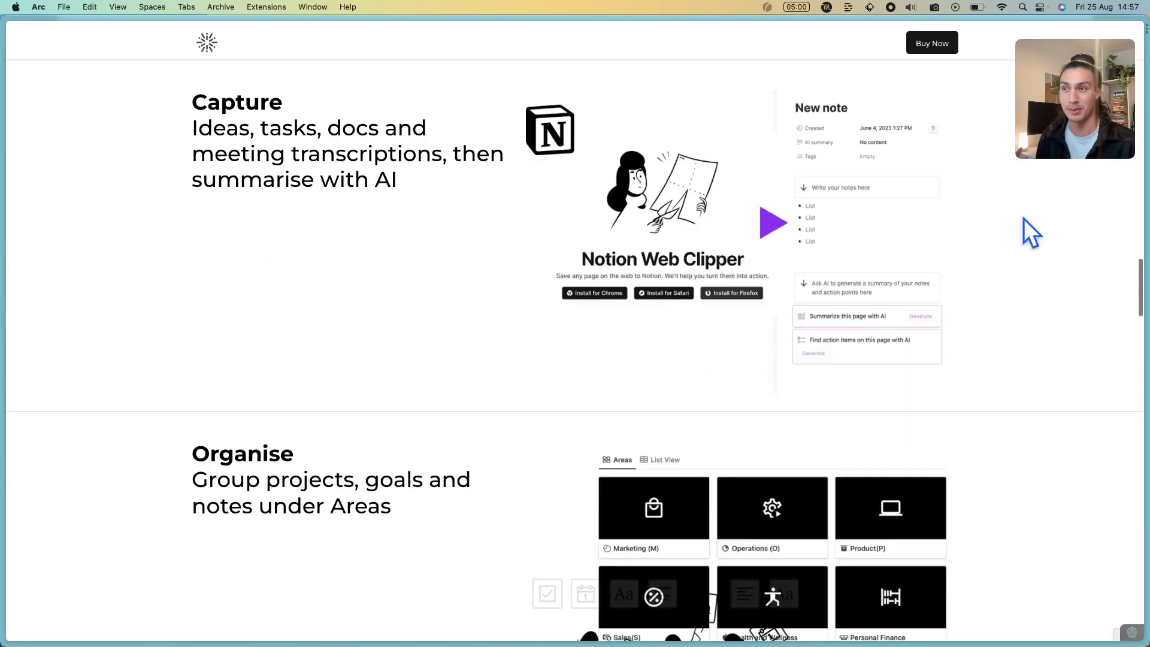
pyautogui.scroll(-15, 1032, 232)
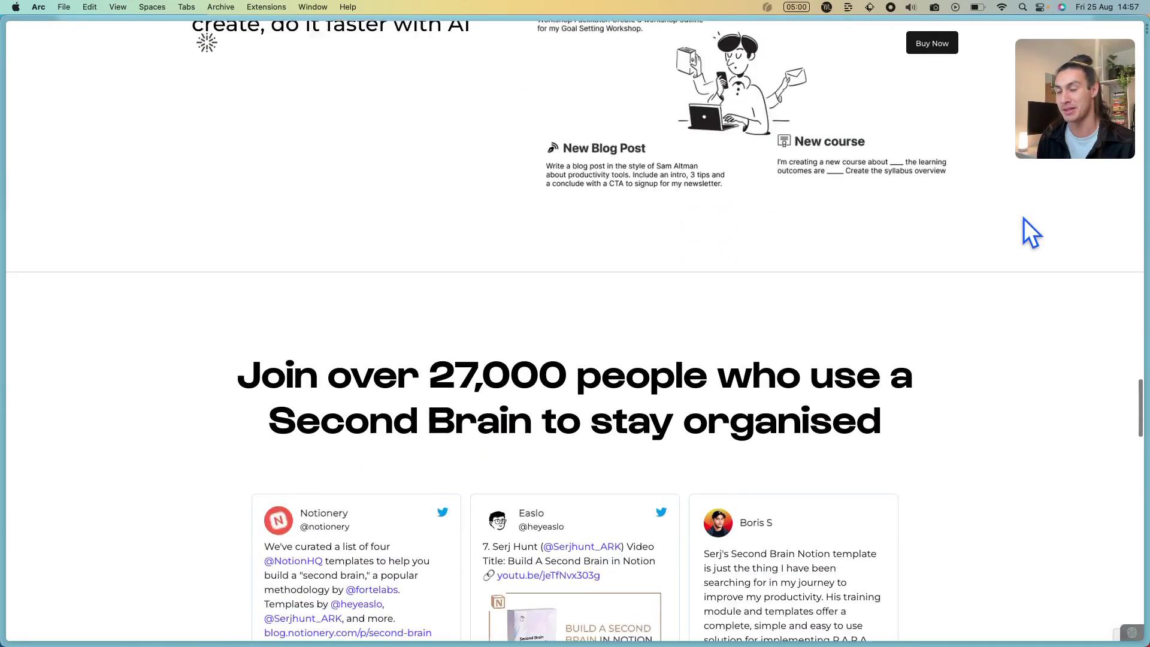